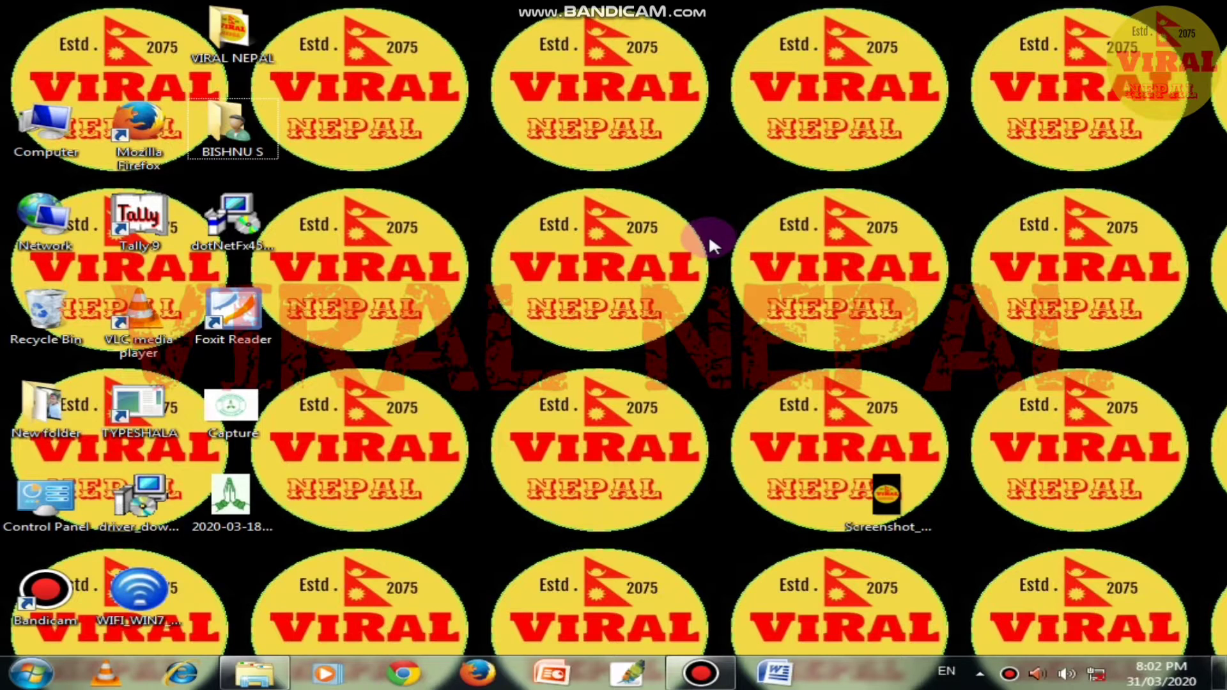
Preview the sample seal image, close it, and refresh the desktop twice.
double_click(254, 406)
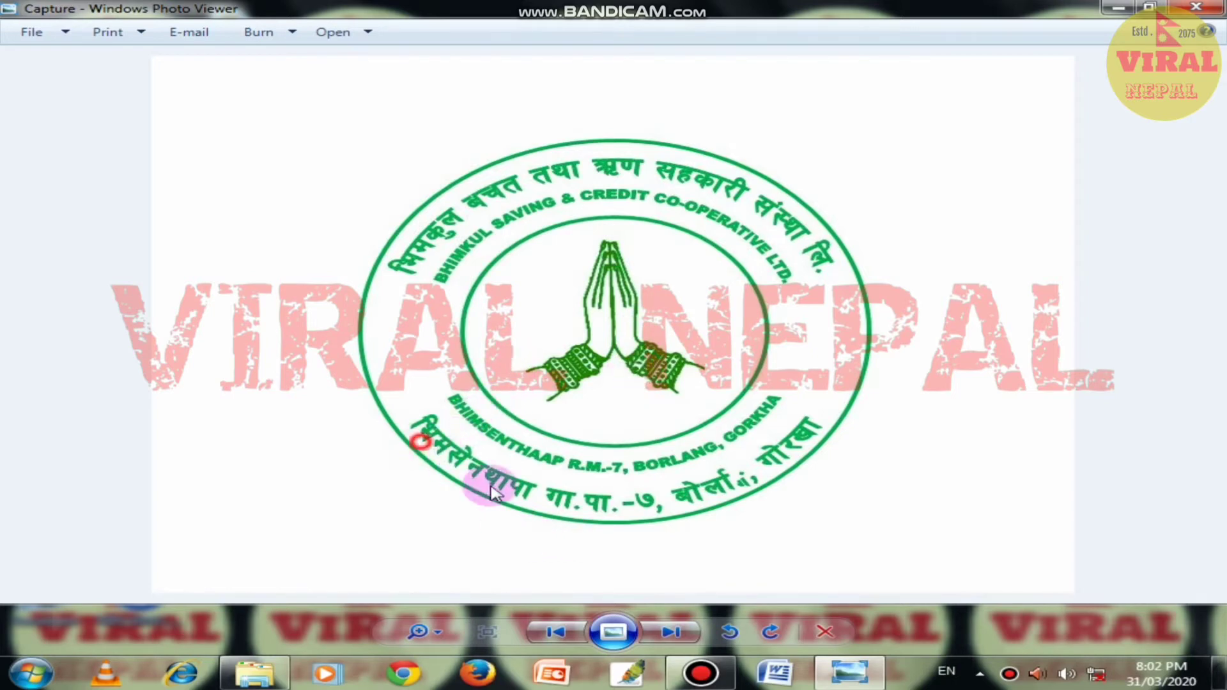
click(1199, 13)
right_click(635, 181)
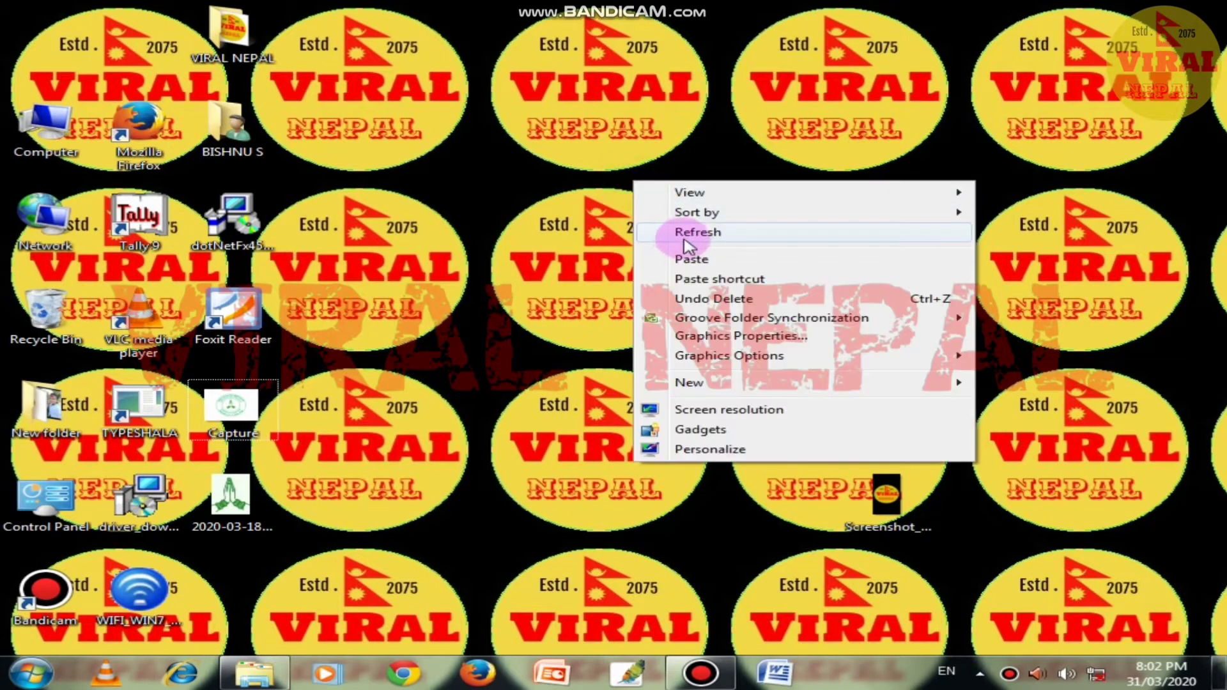
click(685, 242)
right_click(703, 219)
click(711, 267)
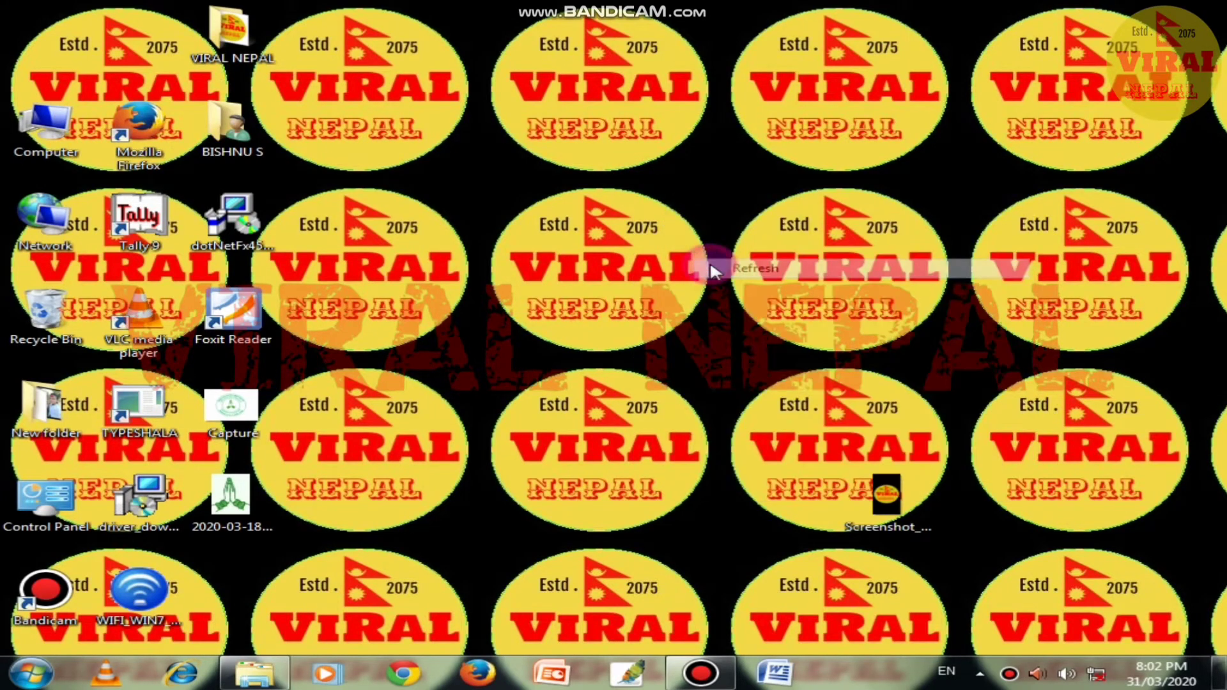
Launch Microsoft Office Word 2007 by searching 'OFF' in the Start menu.
click(42, 683)
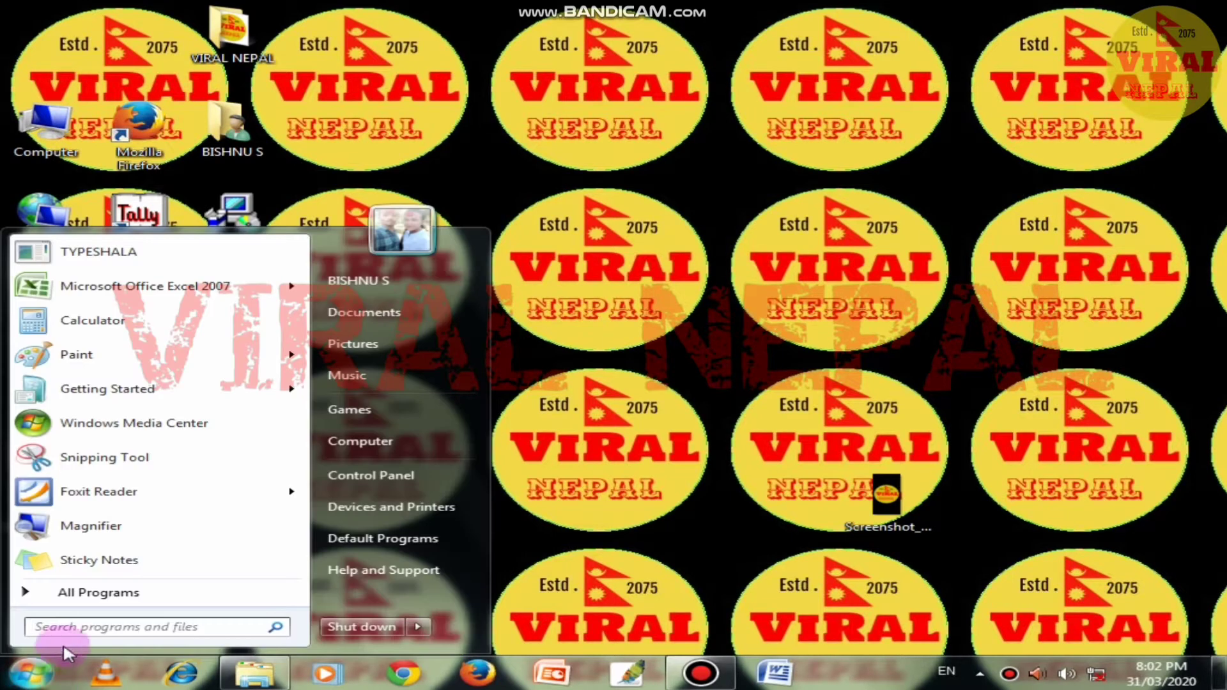
text(O)
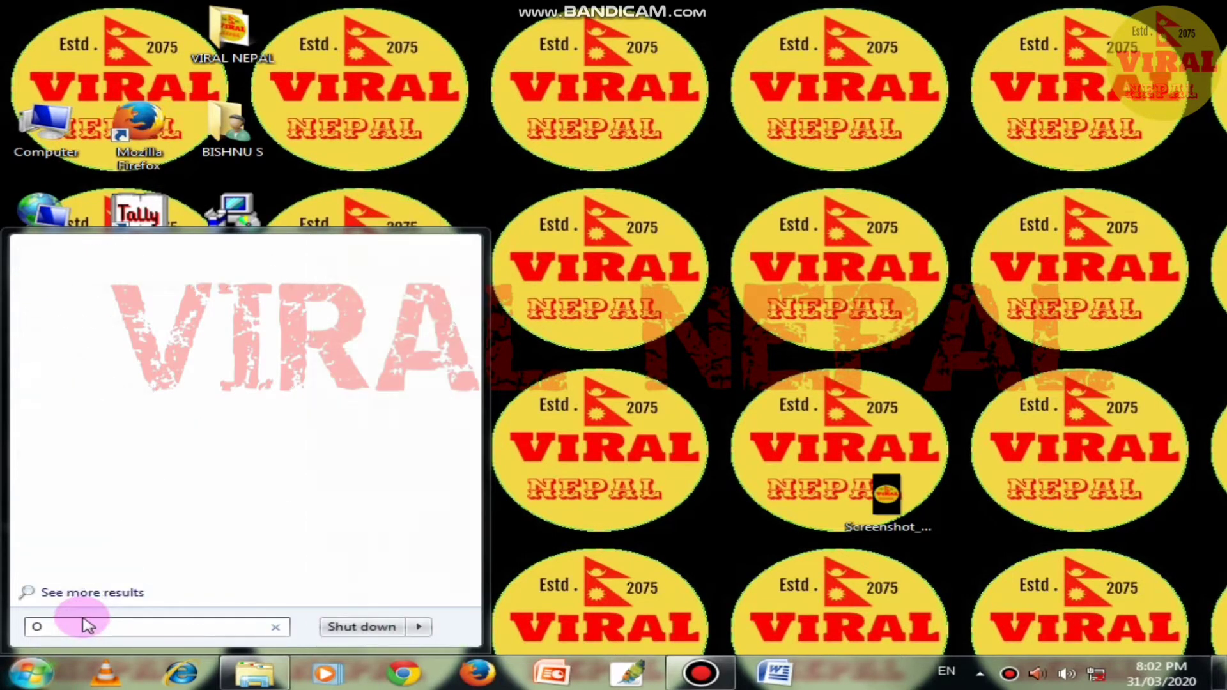
text(FF)
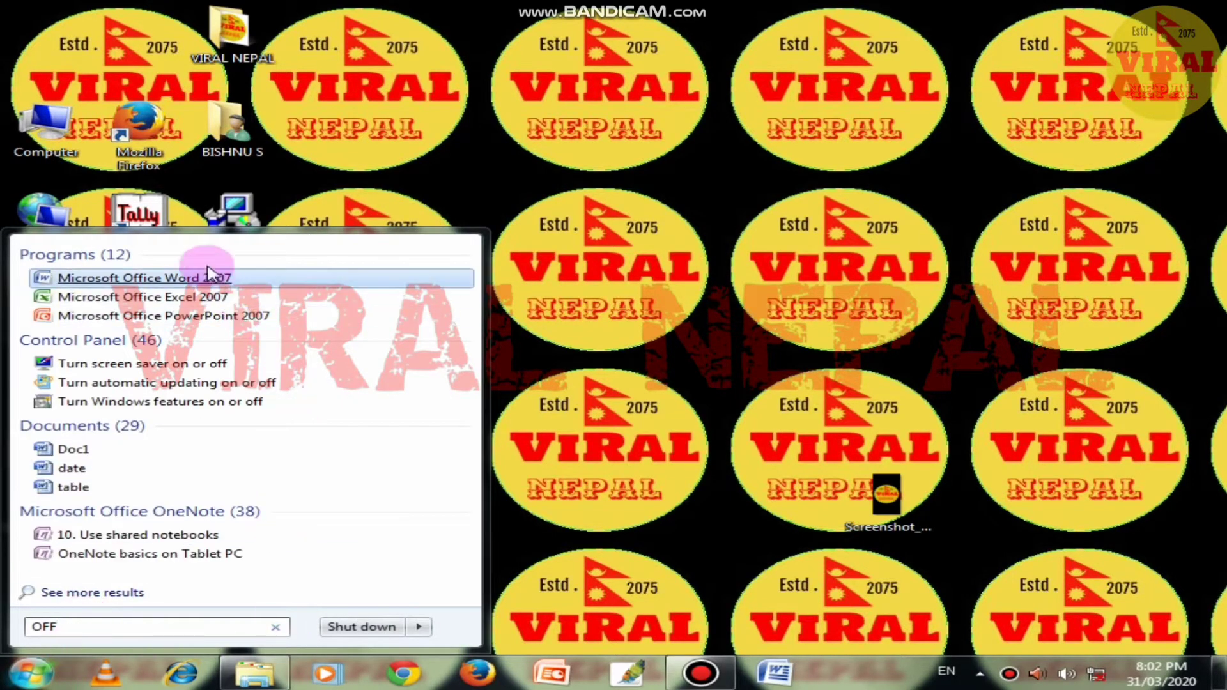
mouse_move(144, 278)
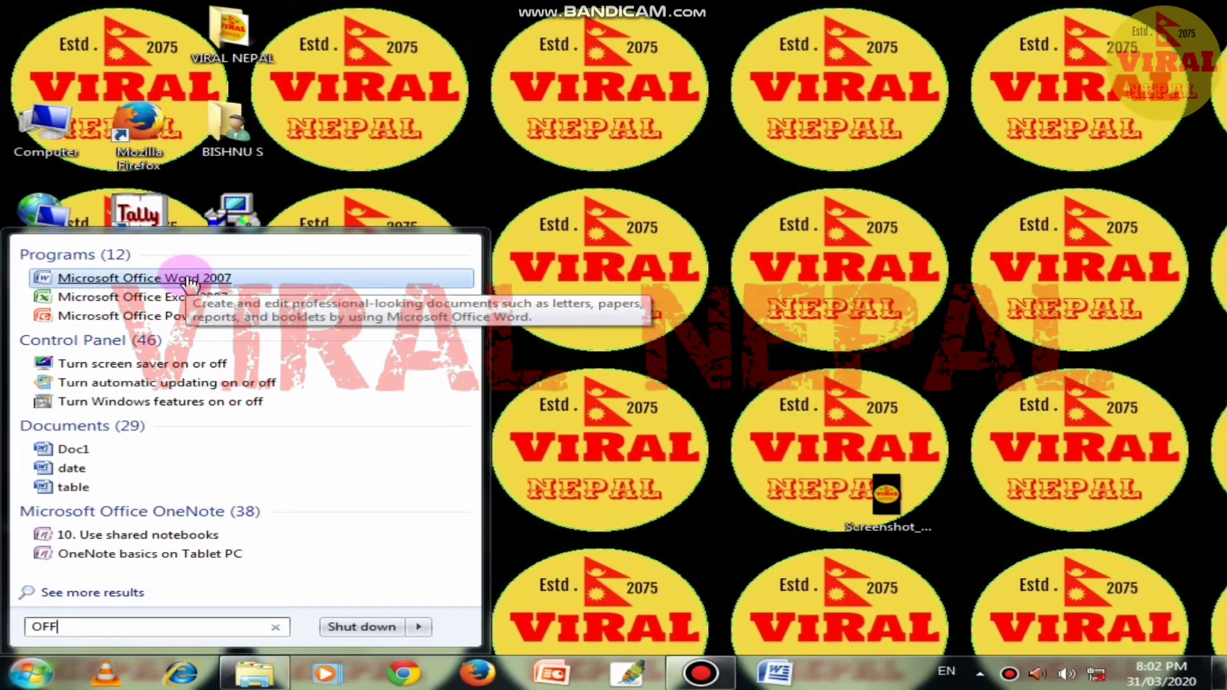
click(191, 279)
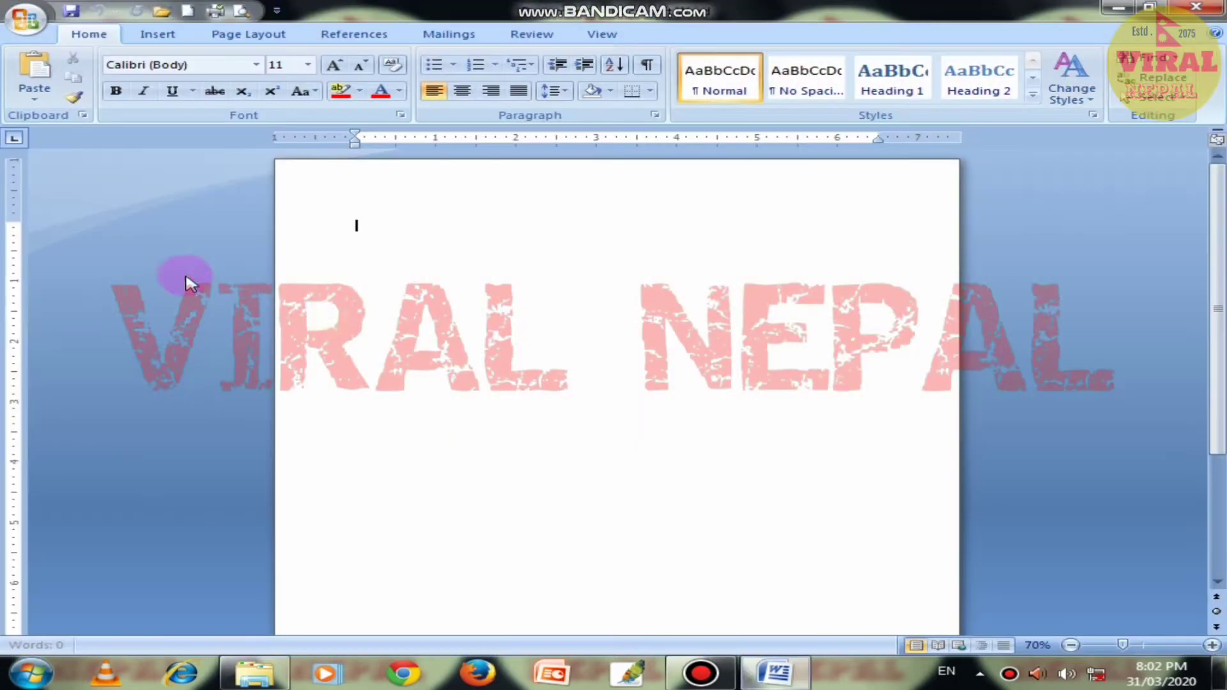
Draw a large perfect-circle Donut from Basic Shapes on the blank page.
click(158, 45)
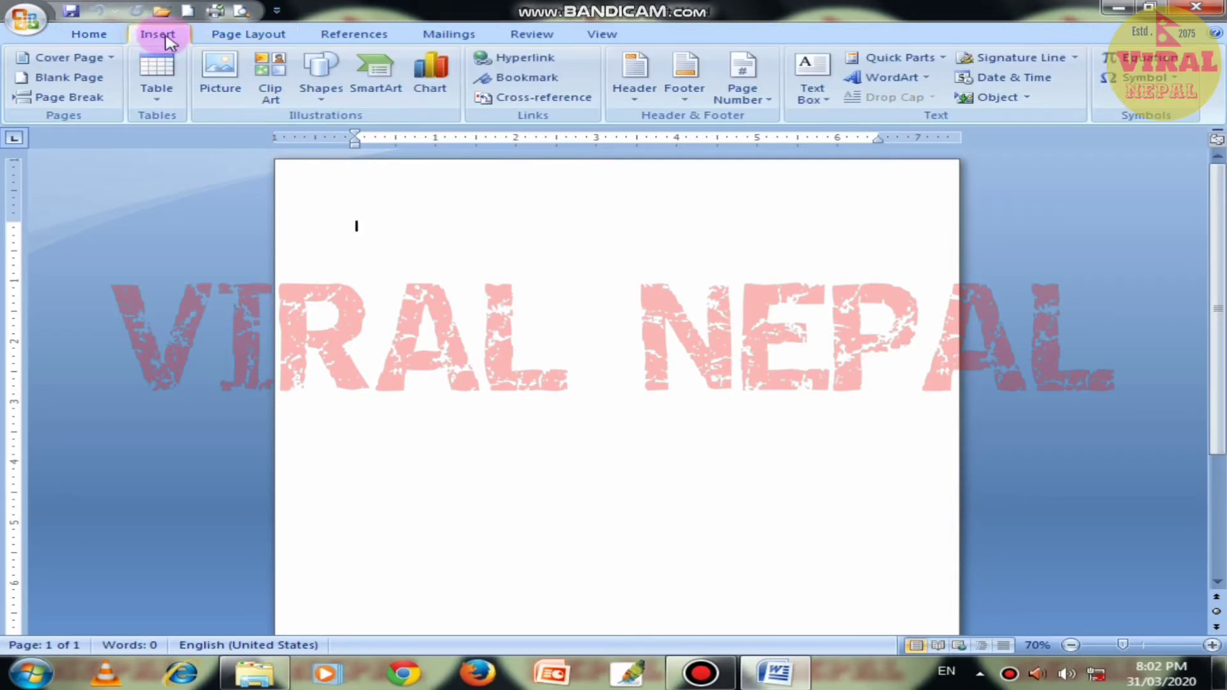
click(333, 98)
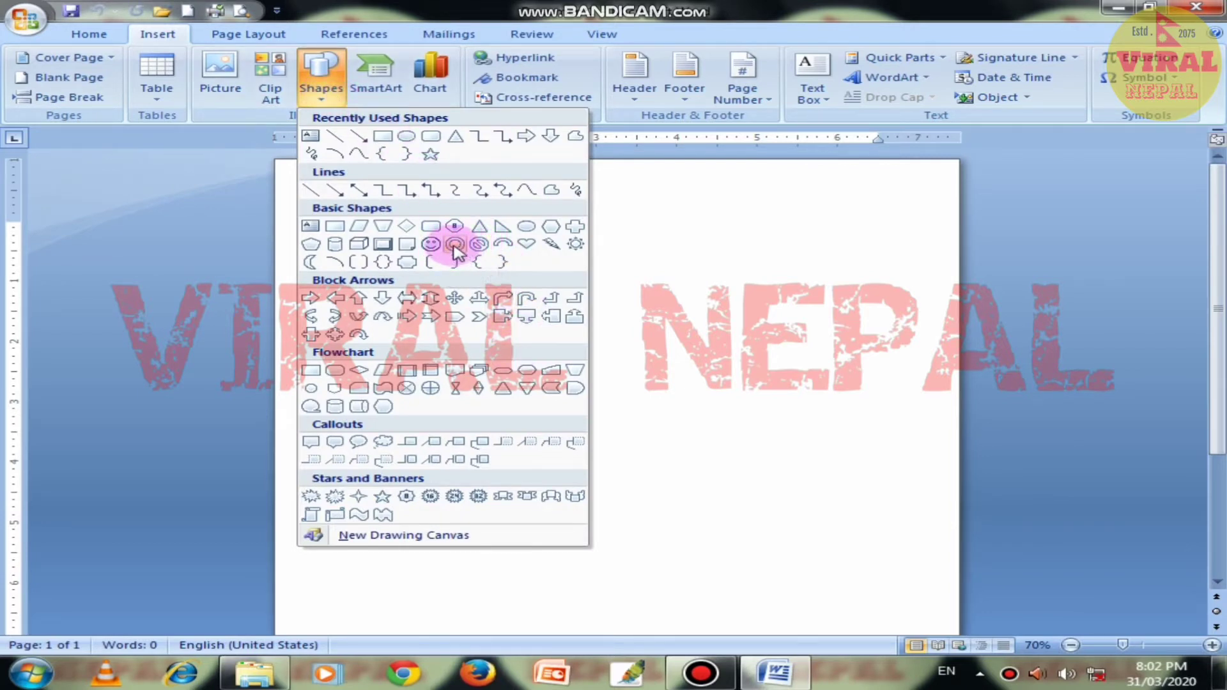
click(455, 245)
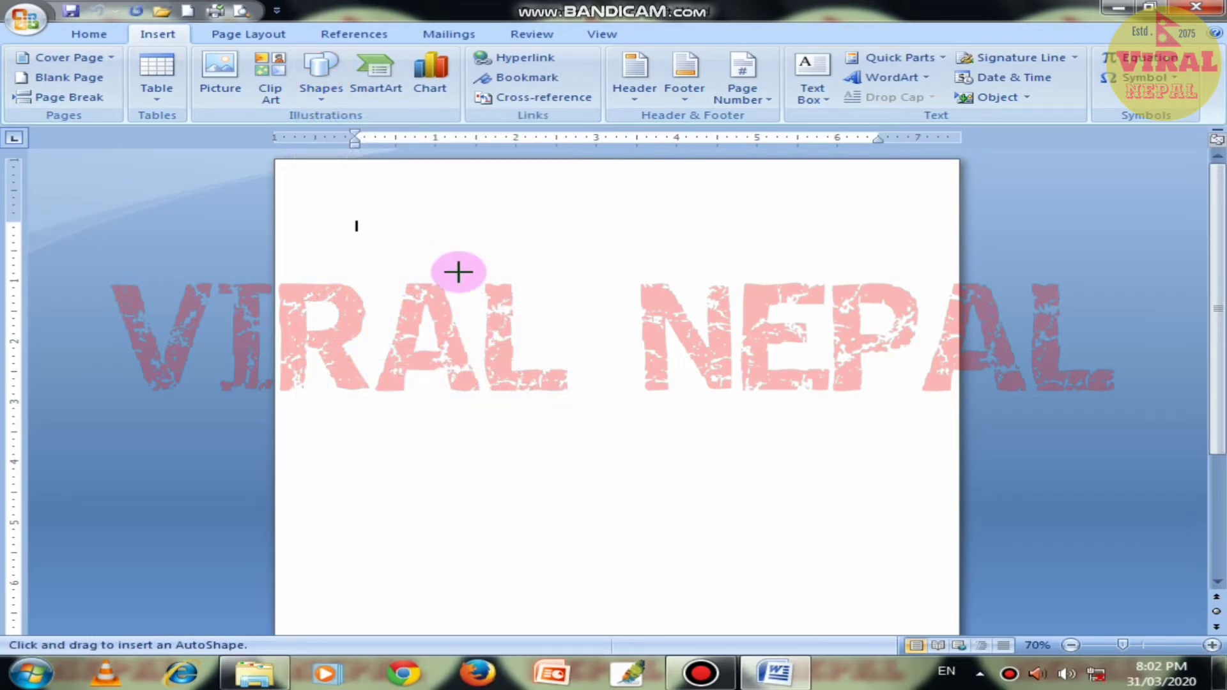
scroll(754, 613, down, 3)
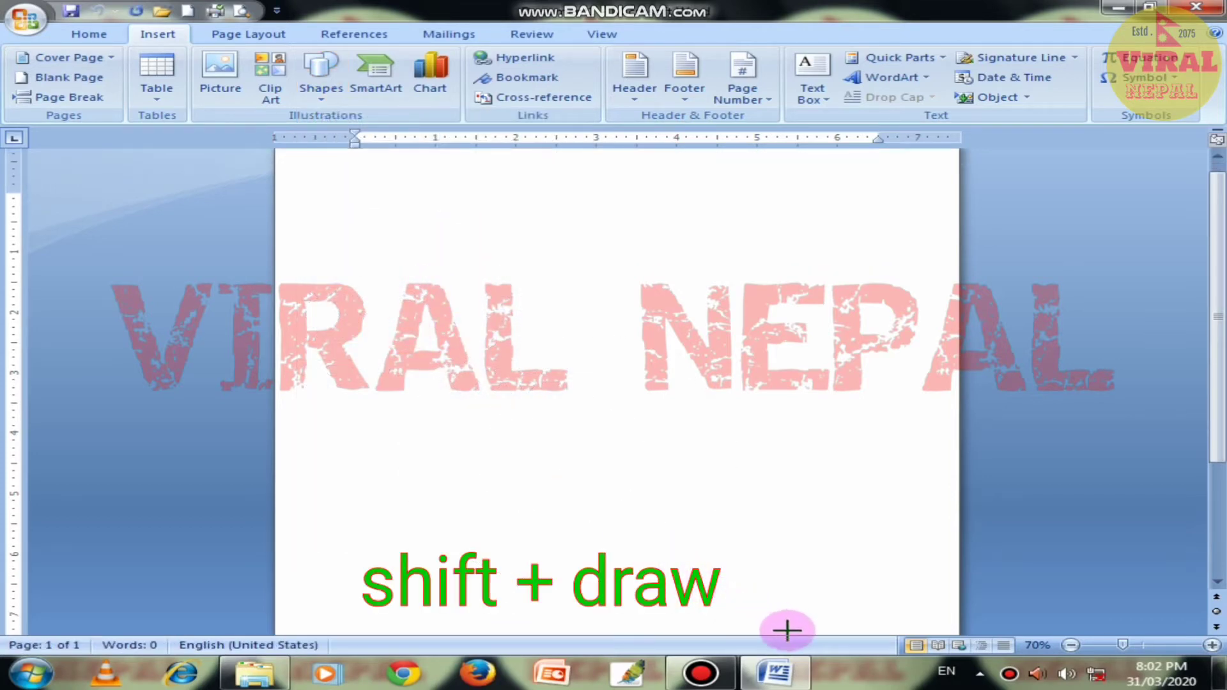
drag(776, 587, 707, 507)
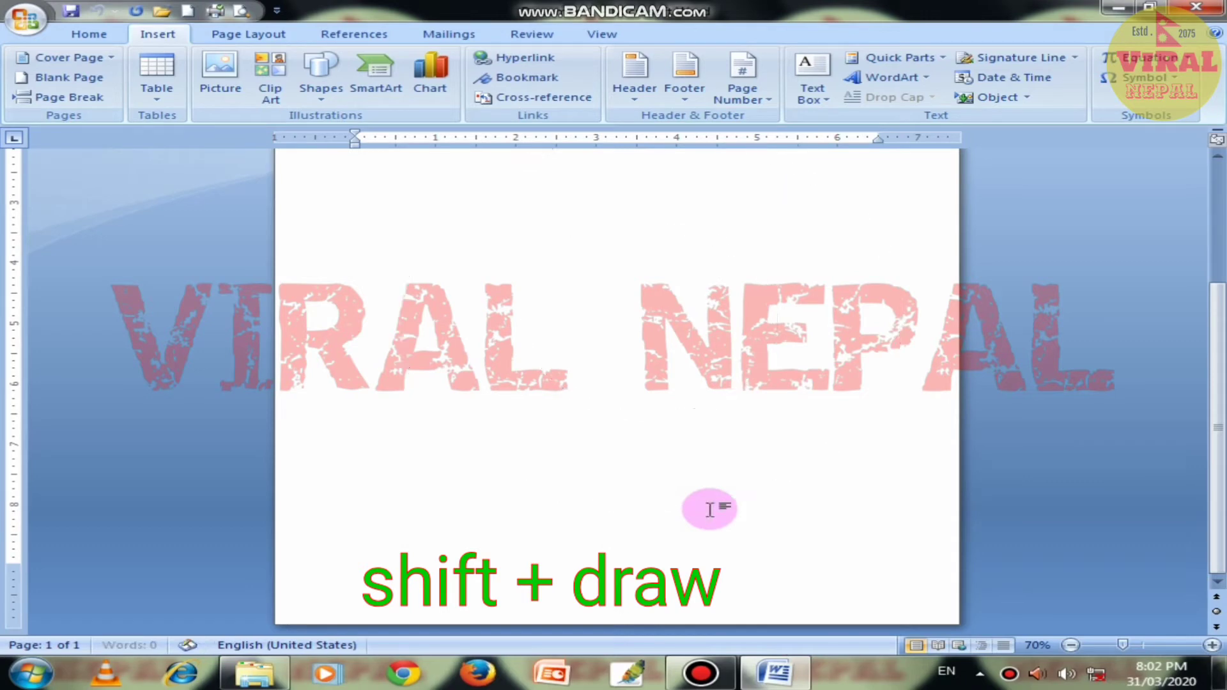
scroll(758, 482, up, 2)
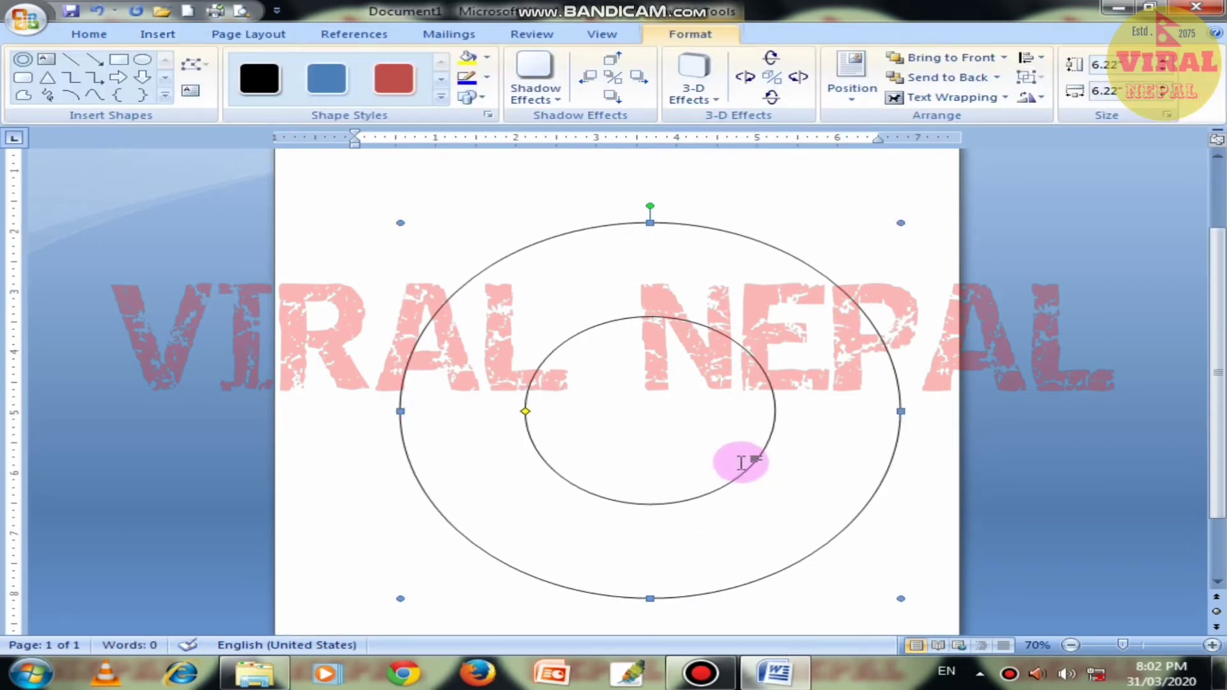
click(151, 34)
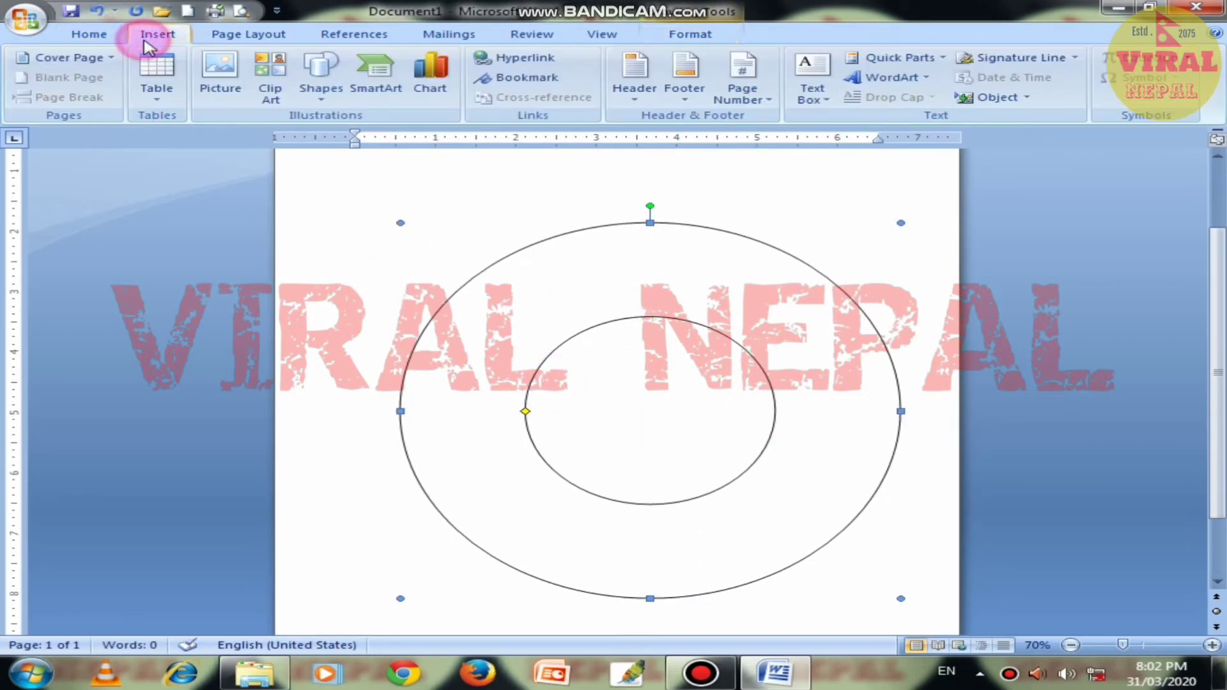
Start a WordArt in style 1, set its font to Preeti Heavy, and select the placeholder text.
click(888, 86)
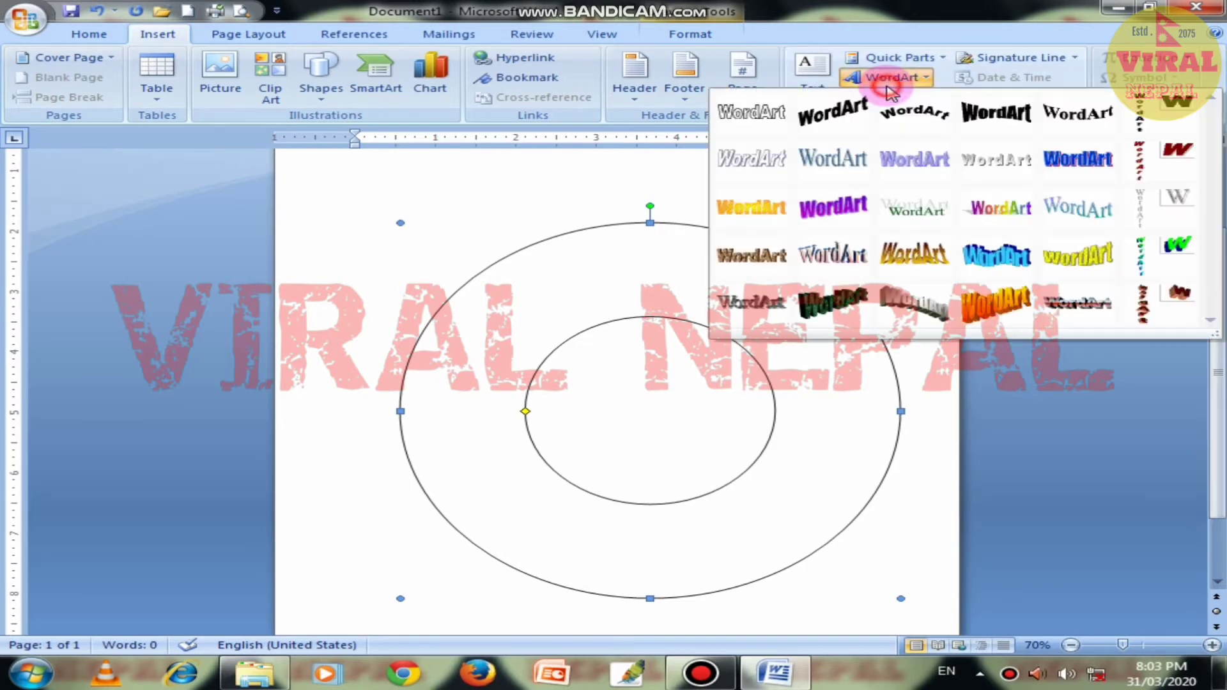
click(772, 114)
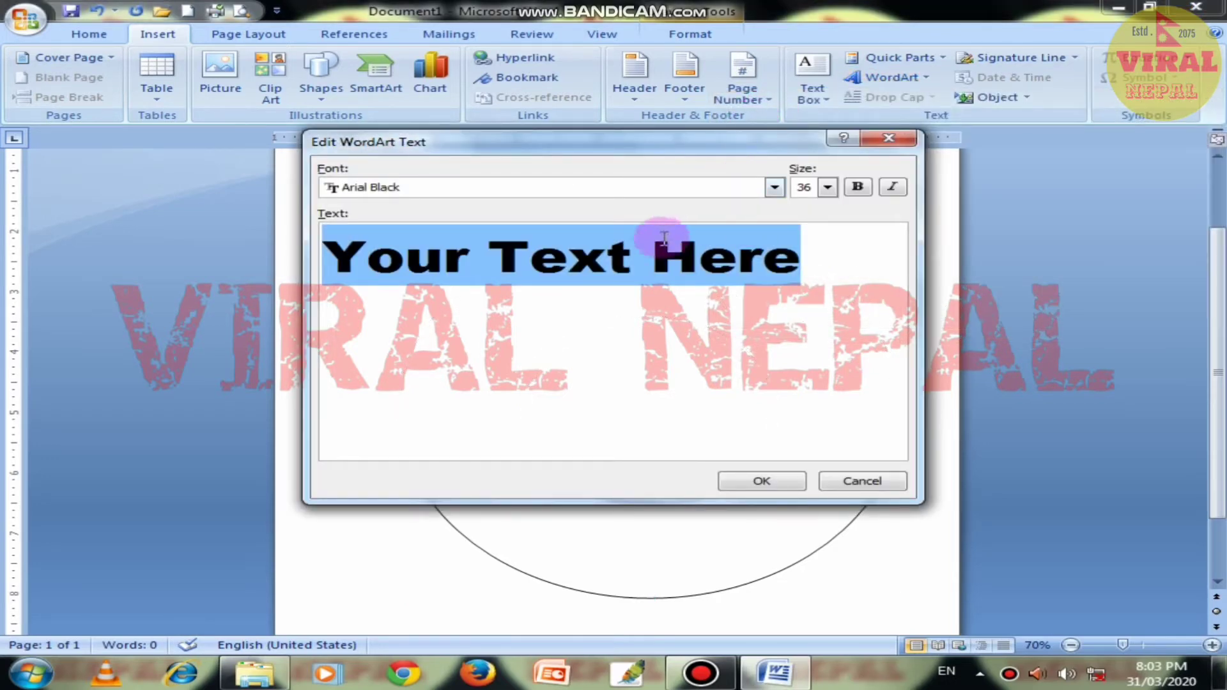
click(774, 187)
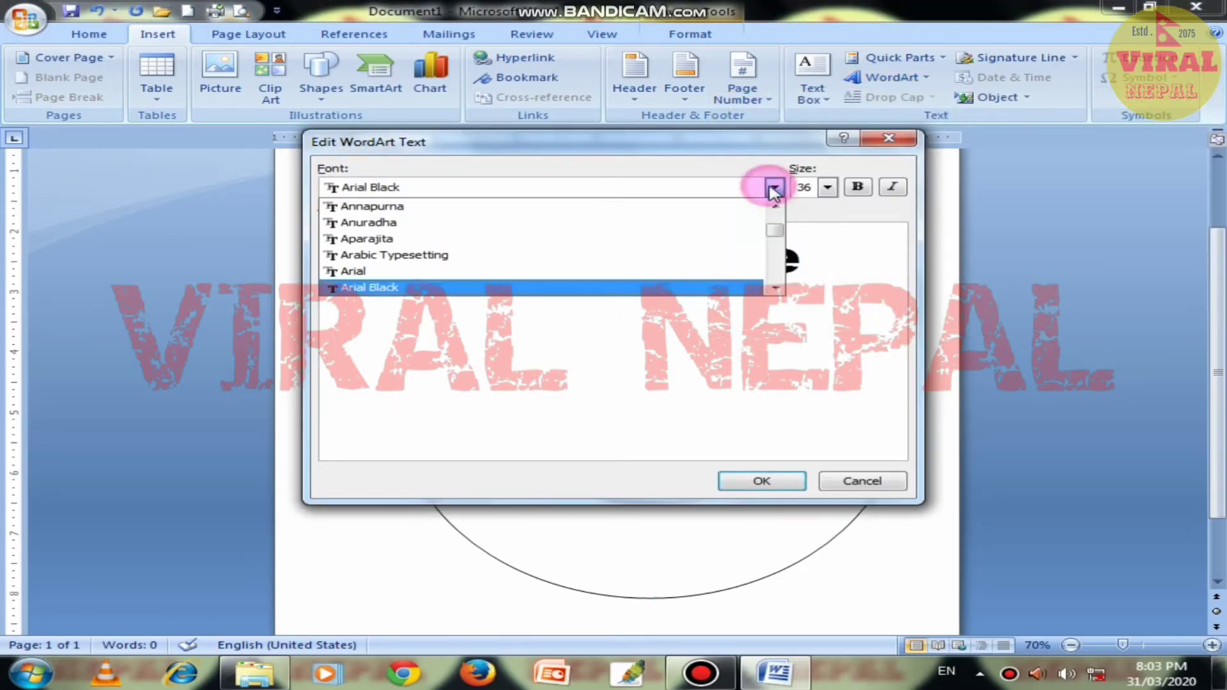
scroll(703, 230, down, 1)
drag(774, 230, 781, 271)
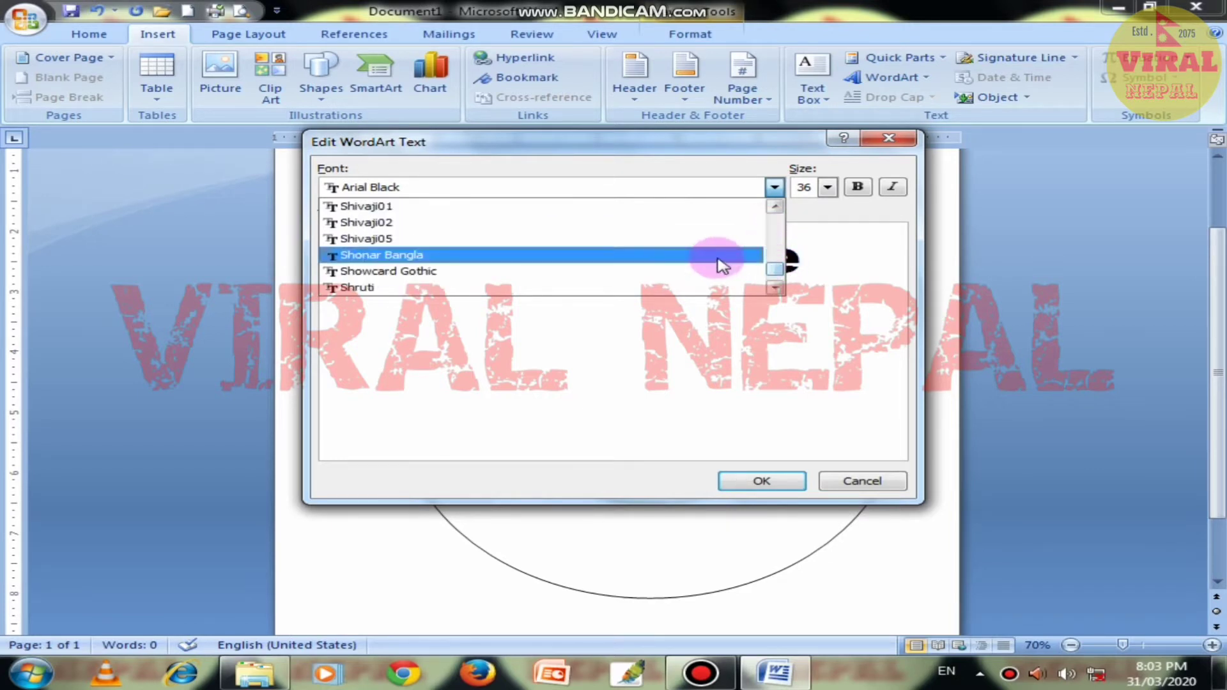
scroll(716, 258, up, 2)
scroll(716, 259, up, 2)
scroll(713, 261, up, 3)
scroll(709, 256, up, 3)
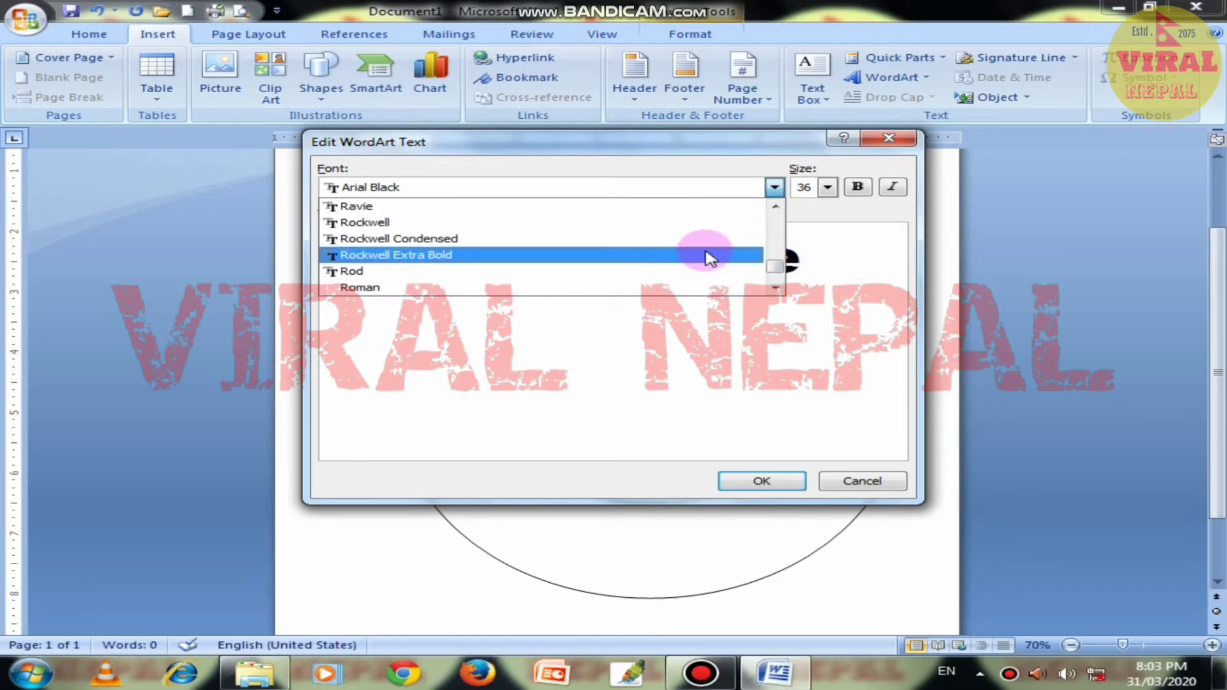
scroll(703, 254, up, 3)
scroll(704, 254, up, 1)
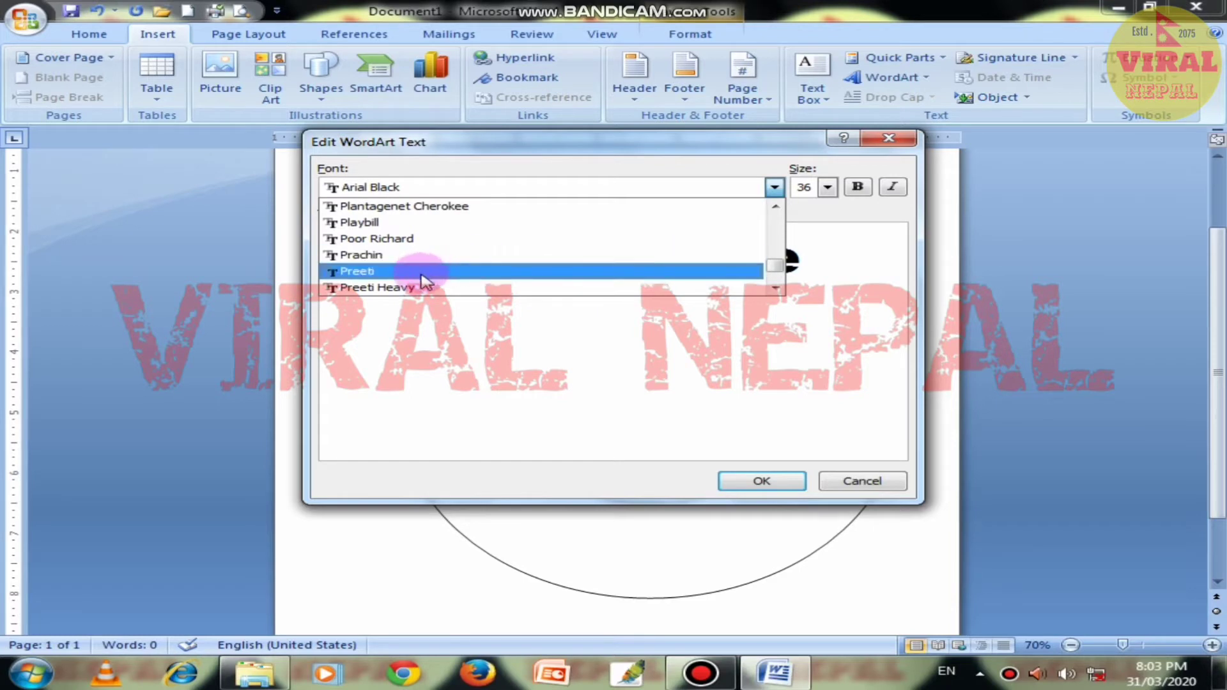
click(439, 288)
drag(720, 255, 29, 131)
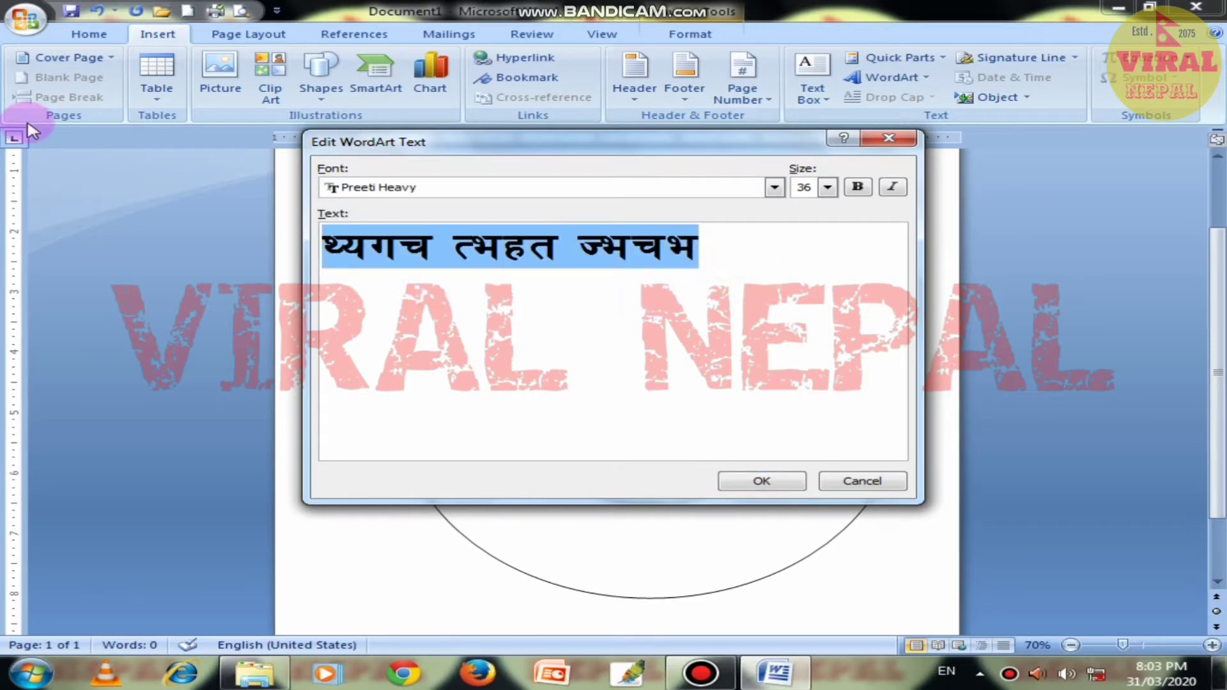
Type the cooperative's Nepali name and address line in Preeti, then insert the WordArt.
text(ls)
key(BackSpace)
key(BackSpace)
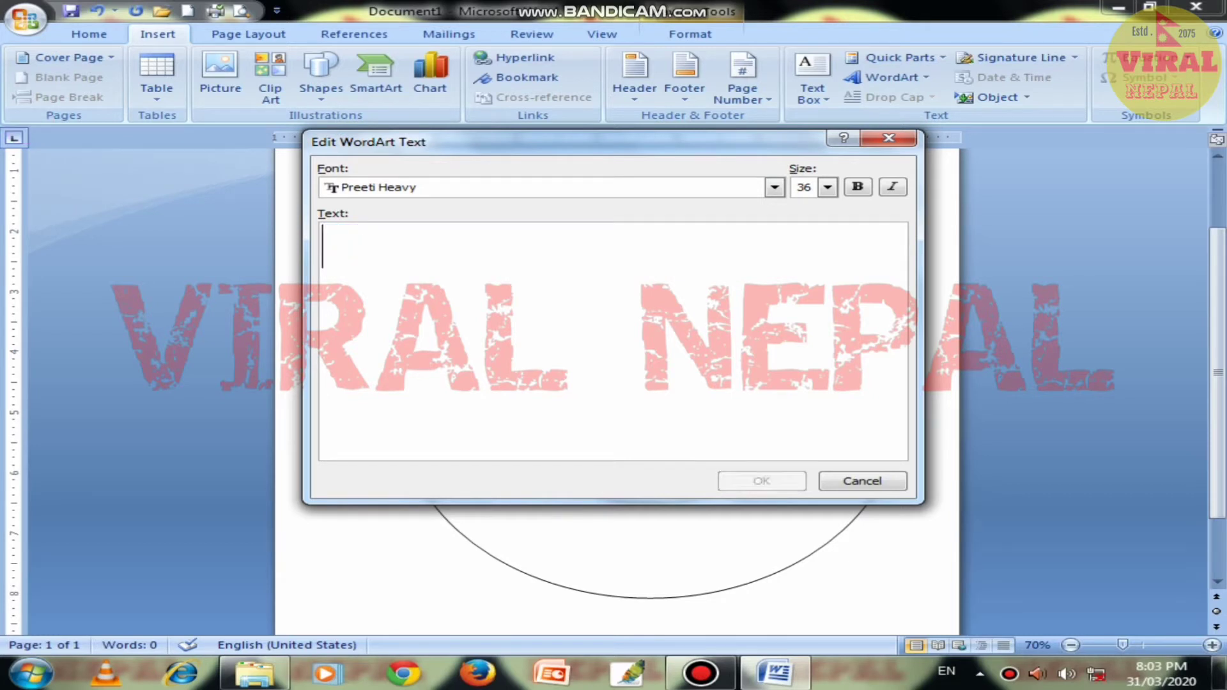
text(leds)
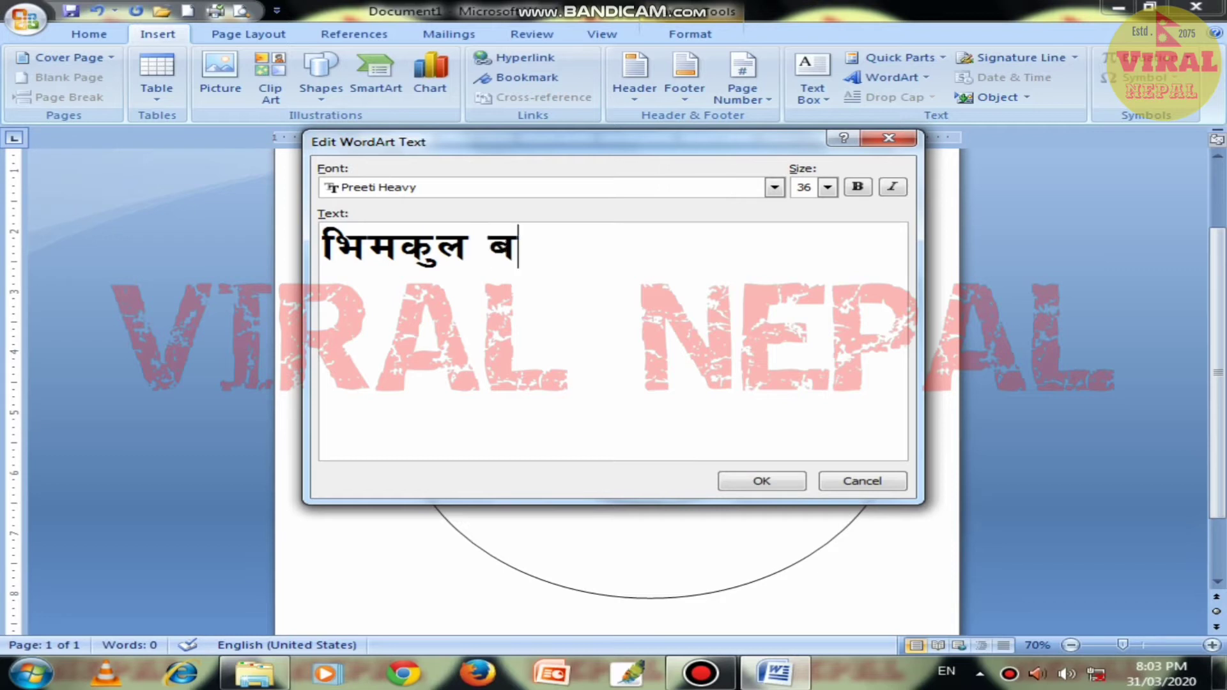
text( ty)
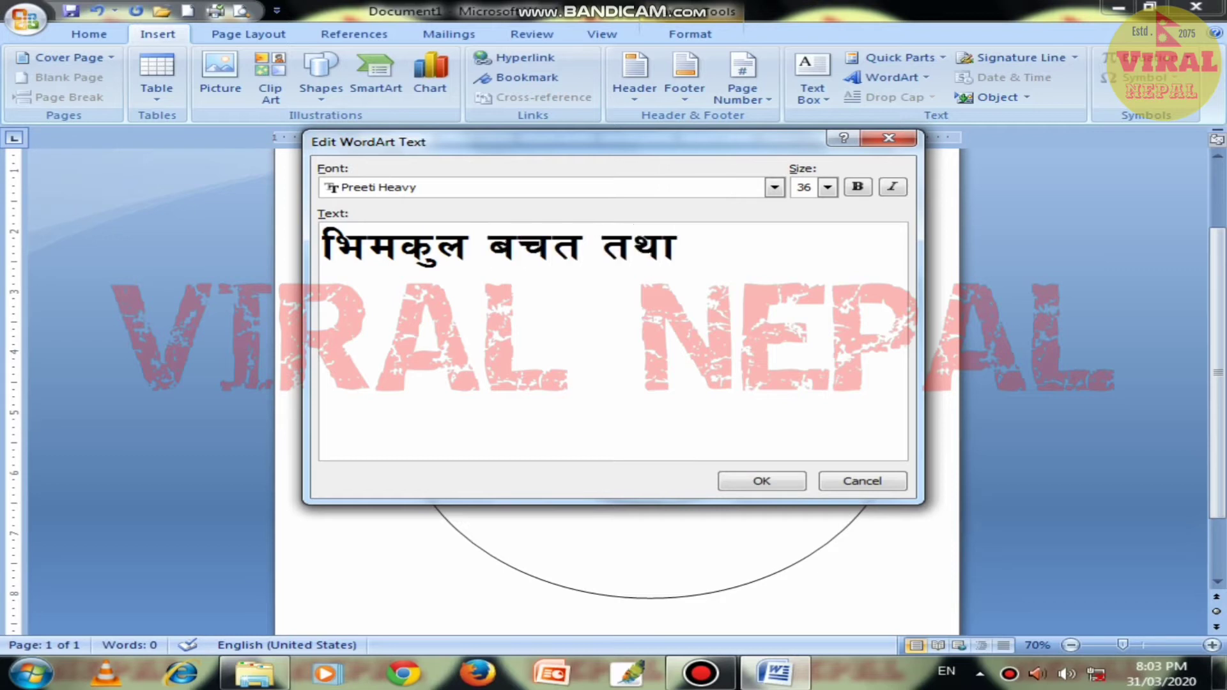
text( C)
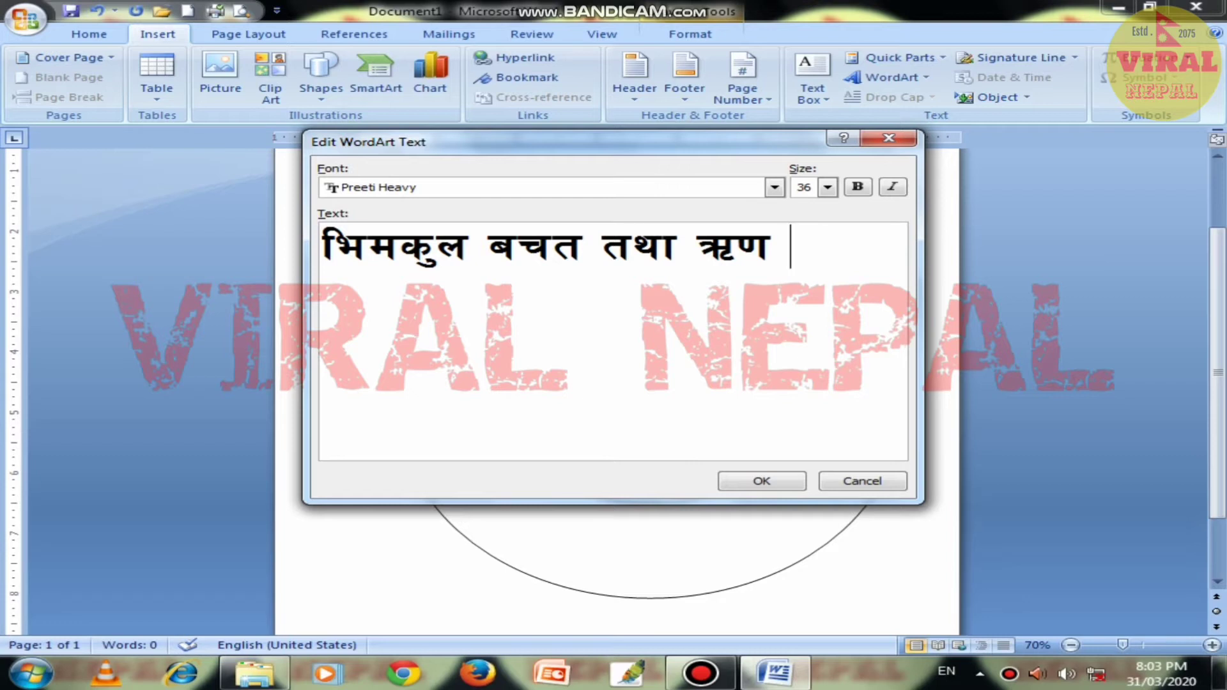
text(;xsf/)
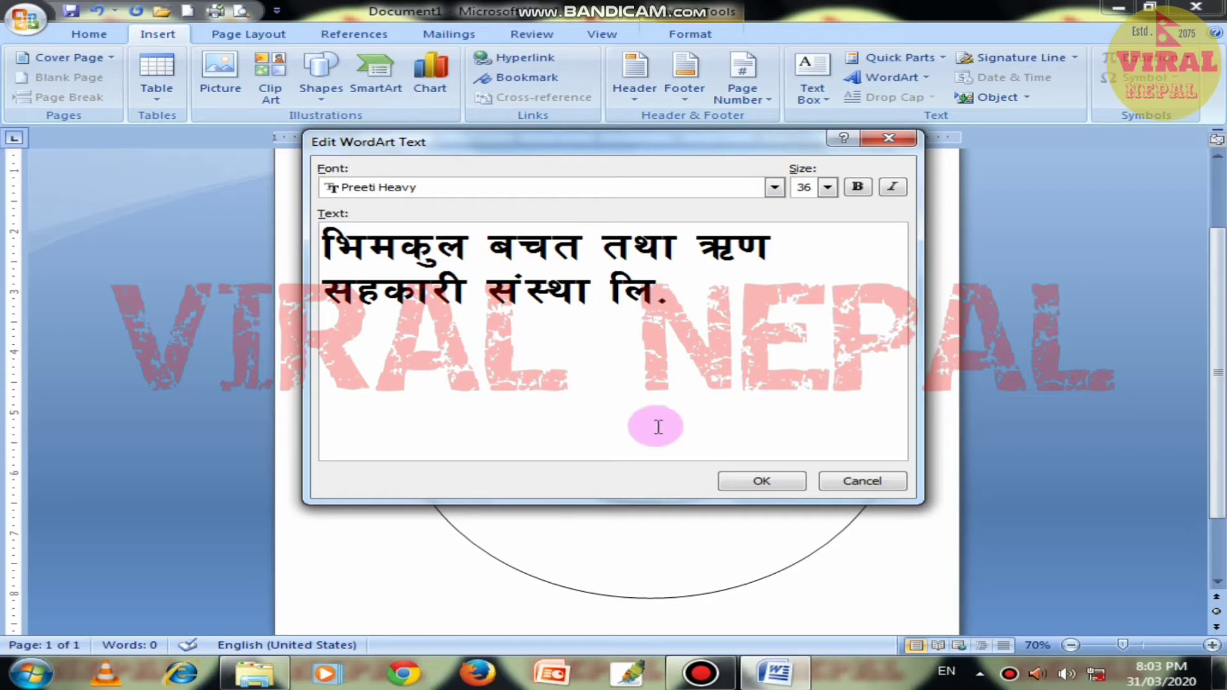
key(Return)
key(Return)
text(led)
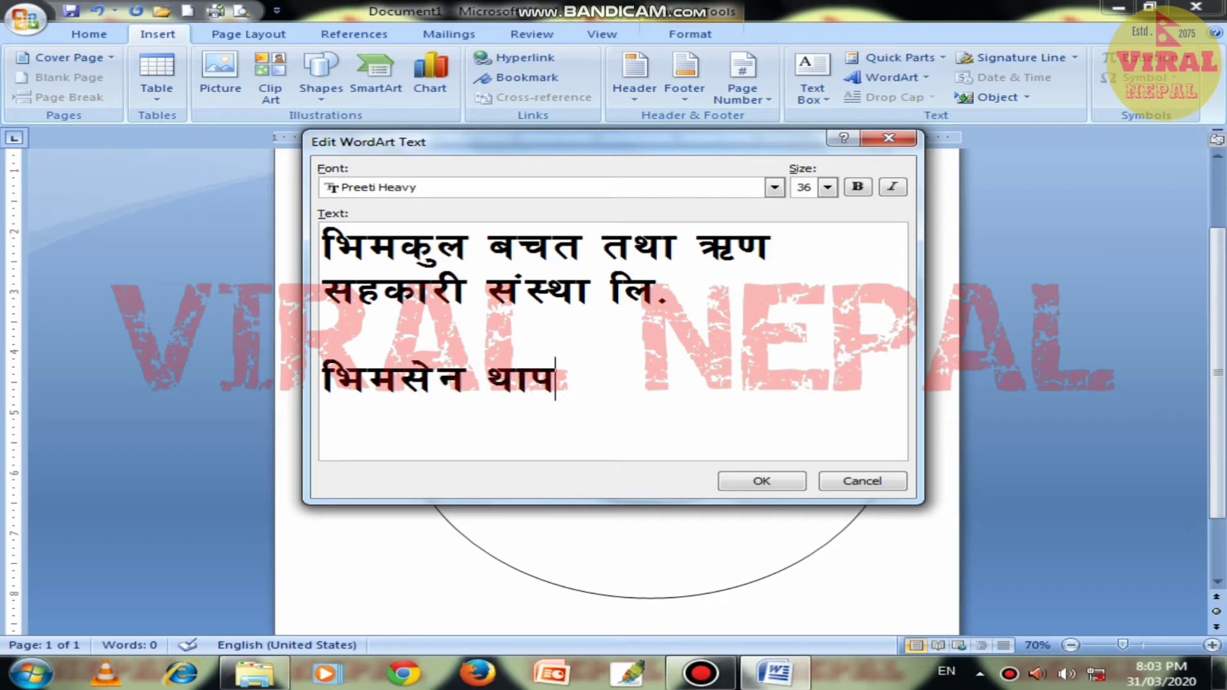
text(uf)
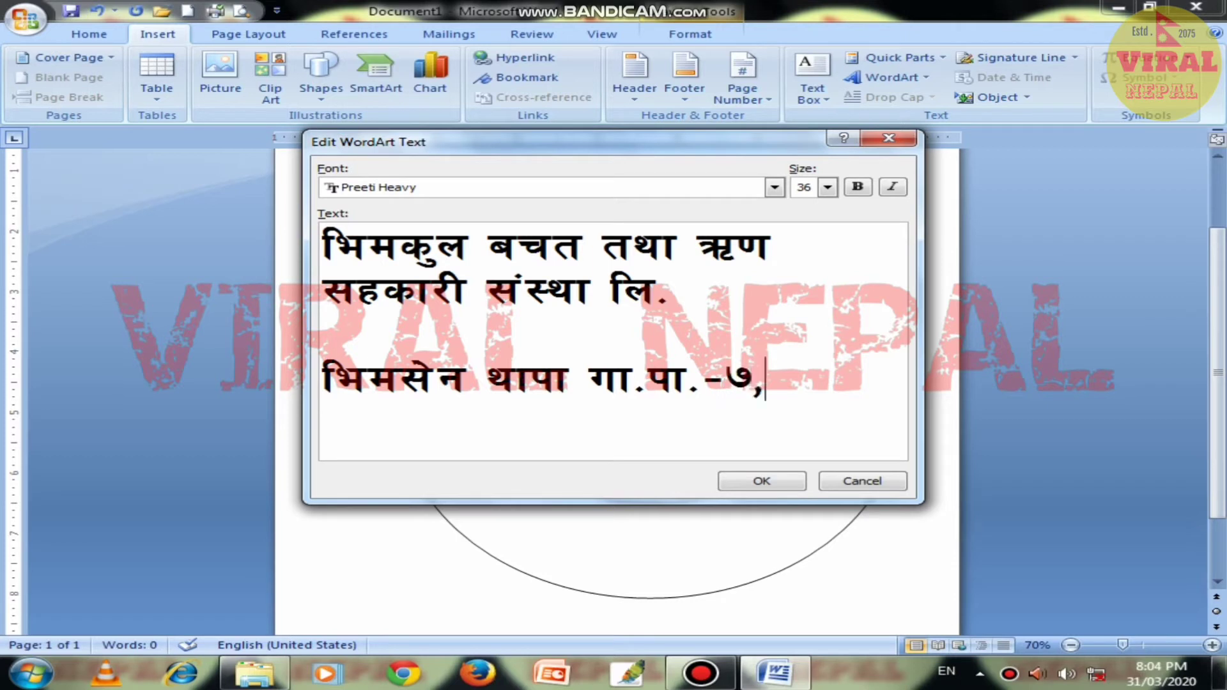
text(nf)
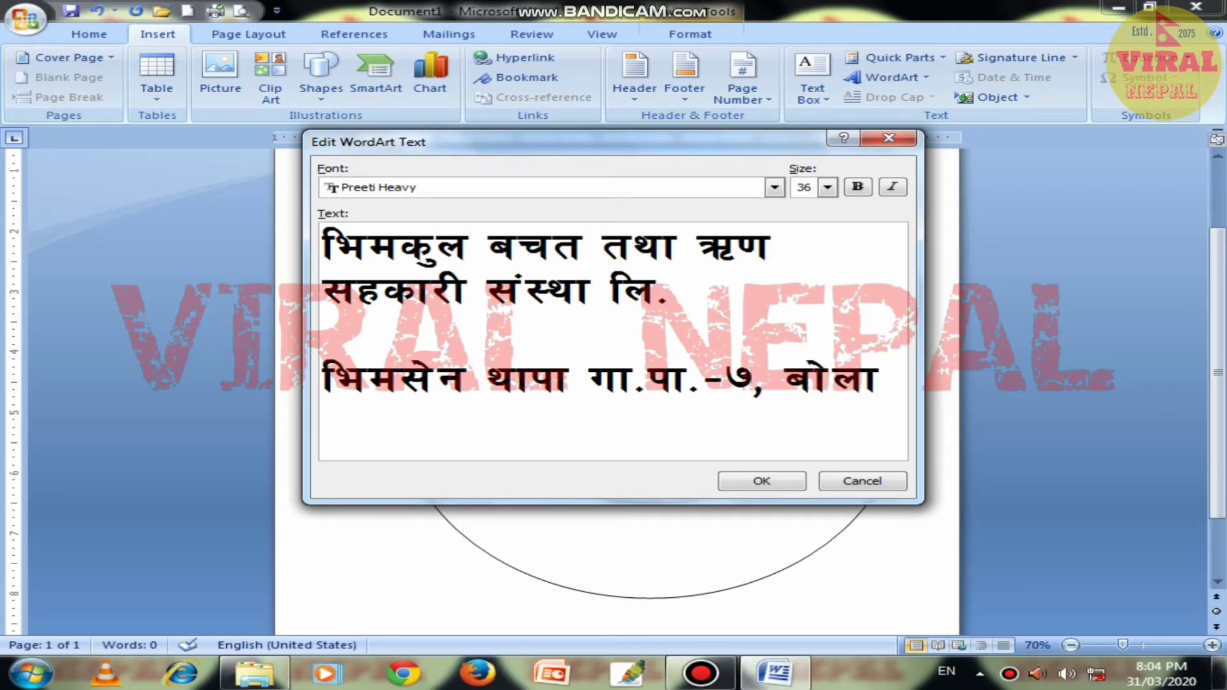
text(, )
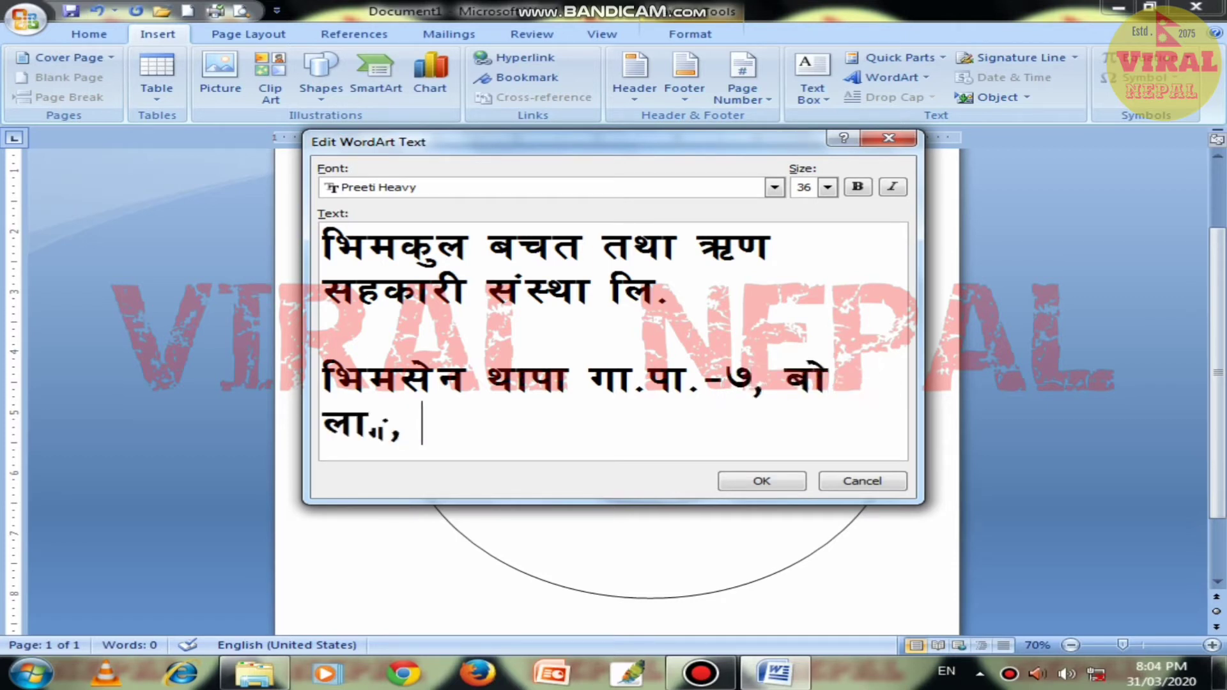
text(uf)
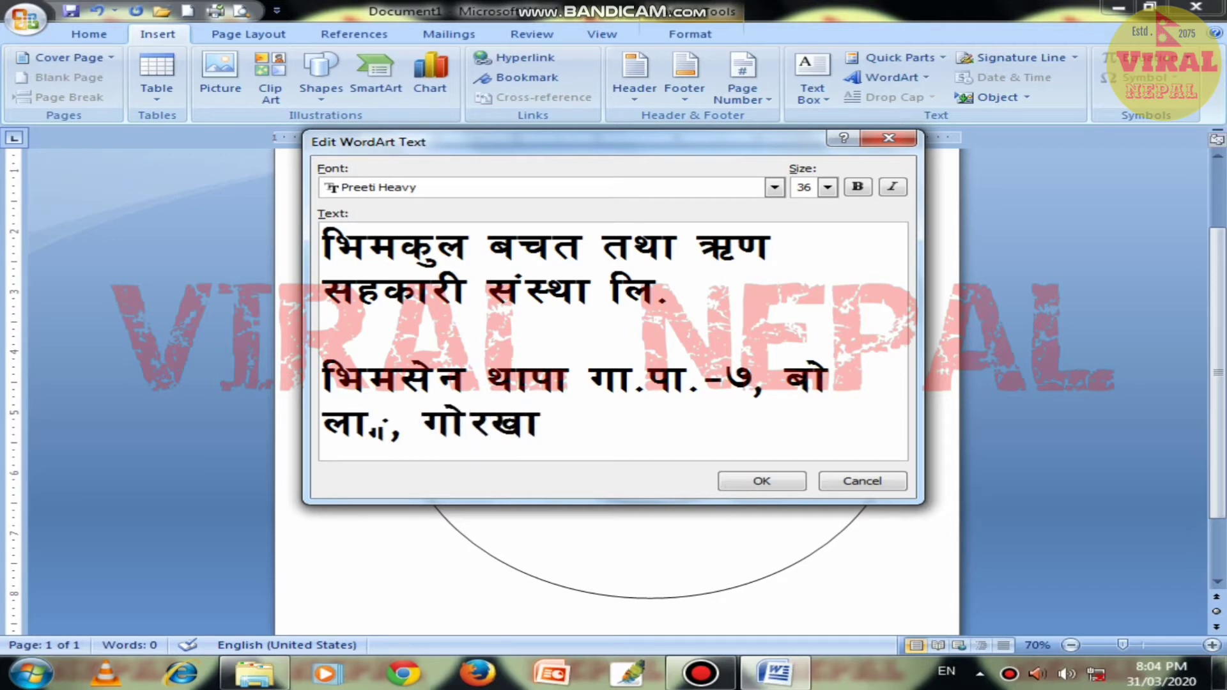
click(660, 427)
click(761, 482)
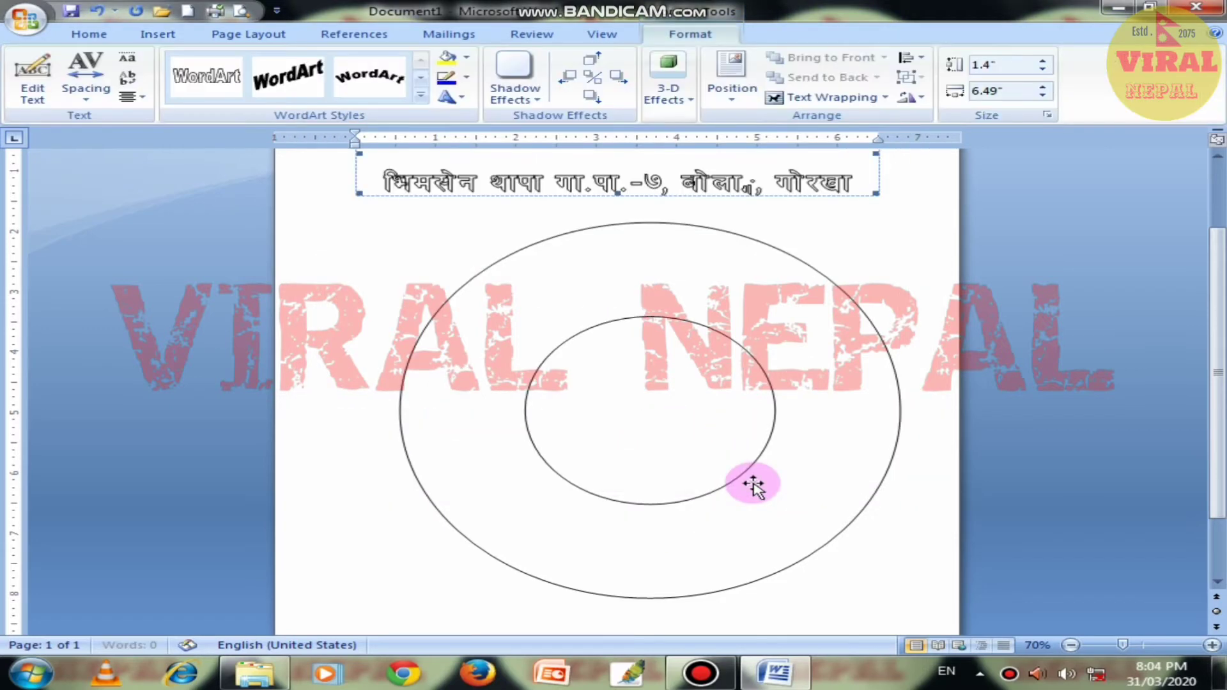
Set the Nepali WordArt to In Front of Text and centre it over the rings.
scroll(709, 409, up, 3)
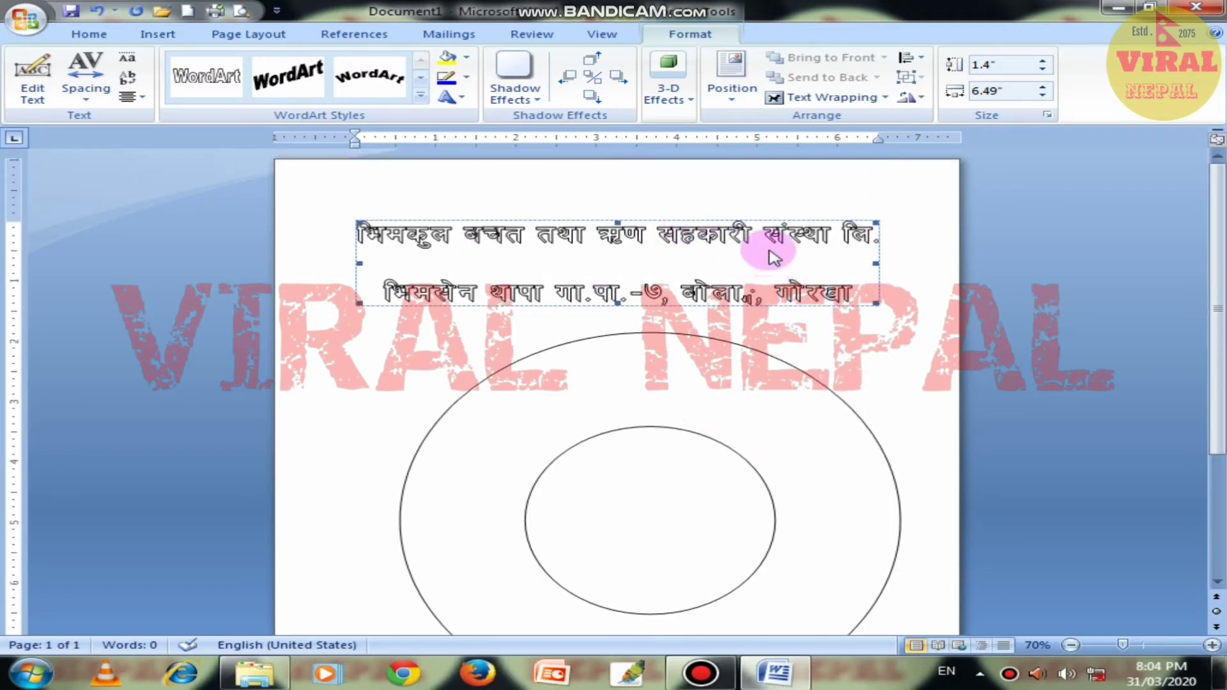
click(834, 101)
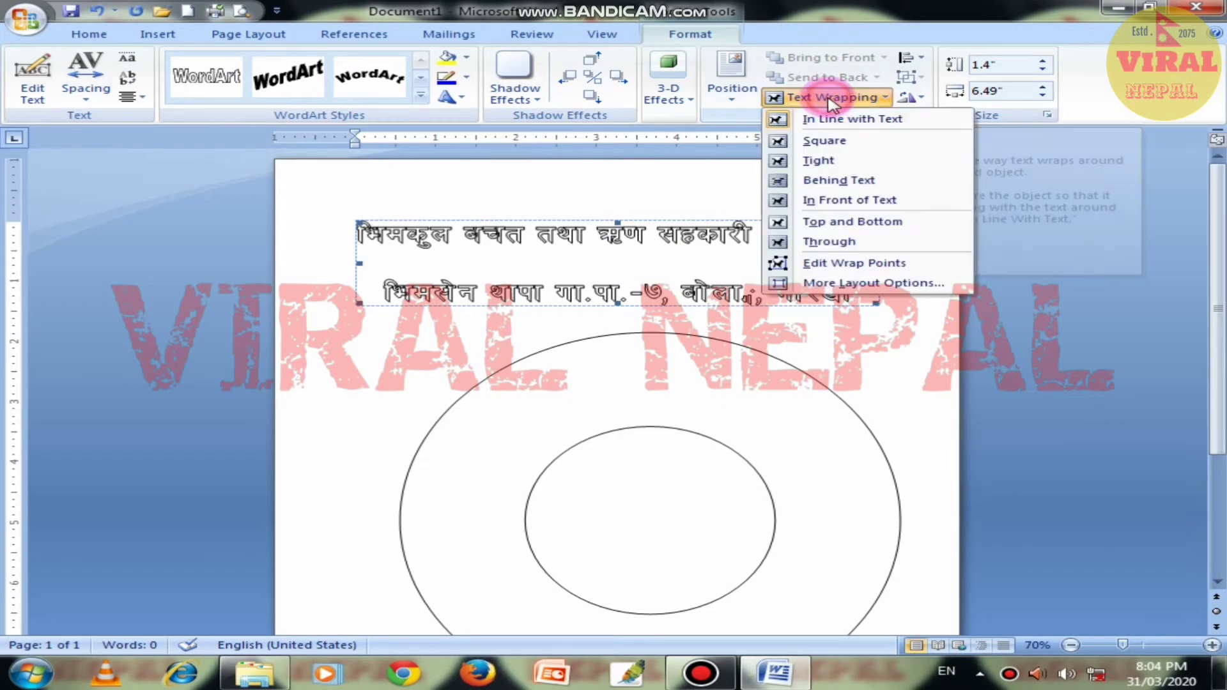
click(873, 205)
drag(698, 255, 702, 416)
scroll(685, 392, down, 3)
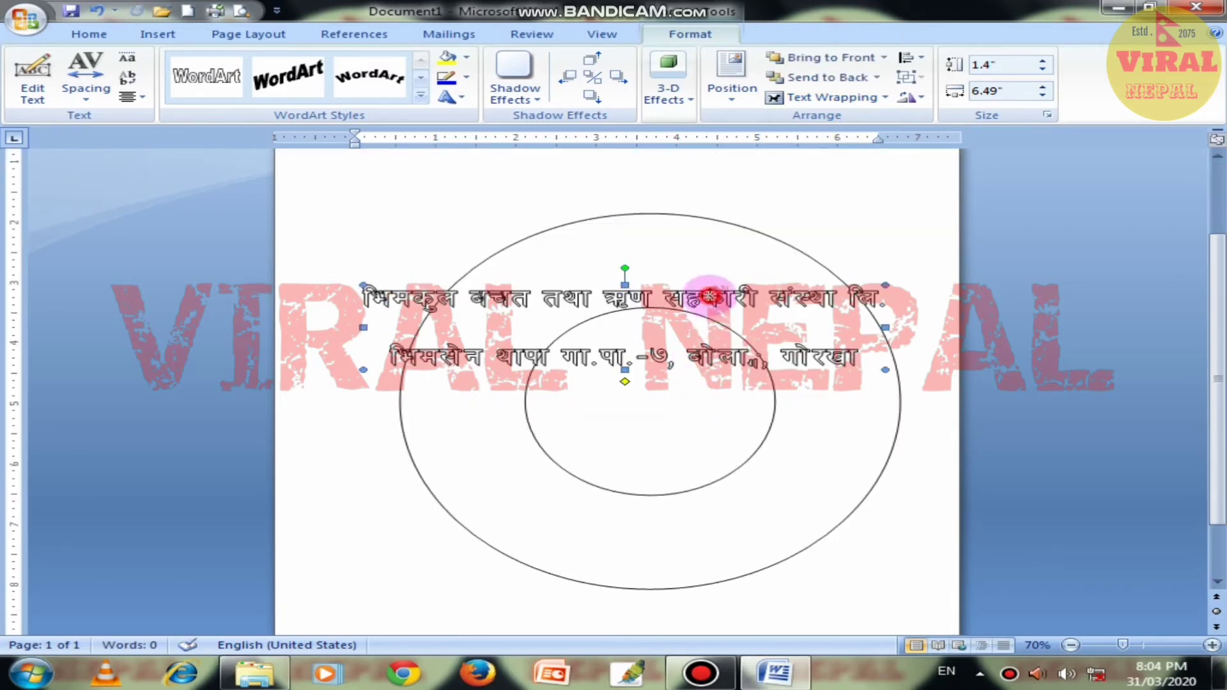
drag(707, 364, 712, 358)
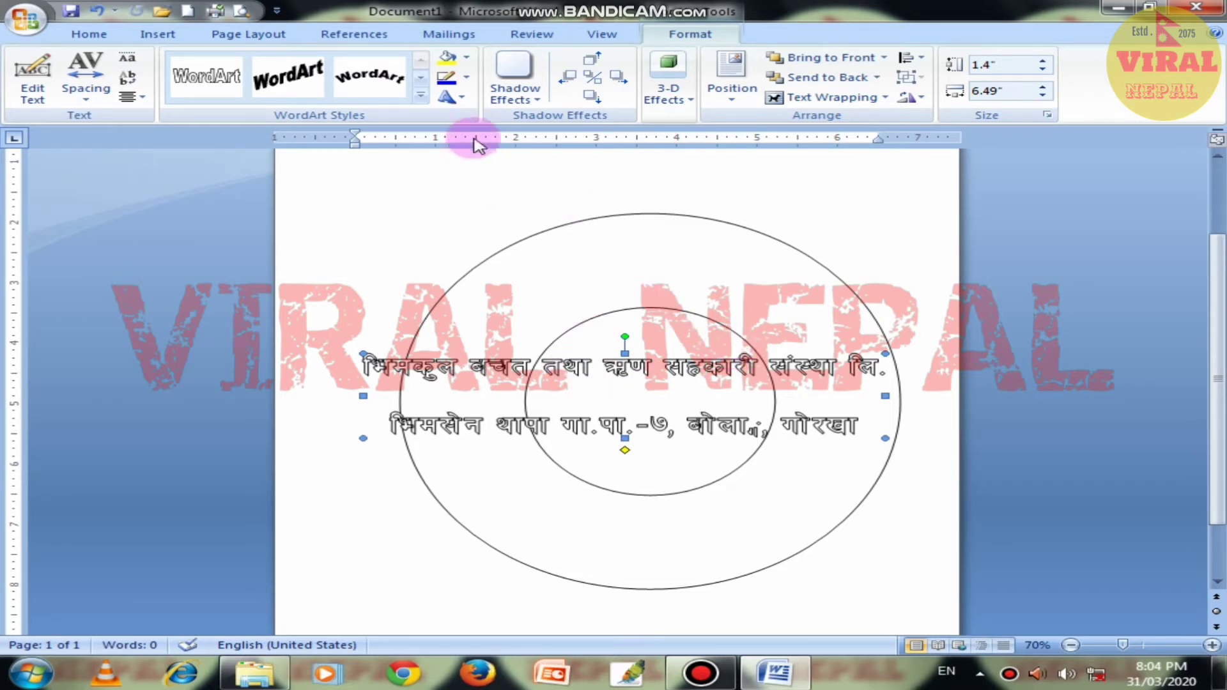
Apply the Button (Curve) shape and resize the WordArt to fit the outer ring.
click(463, 100)
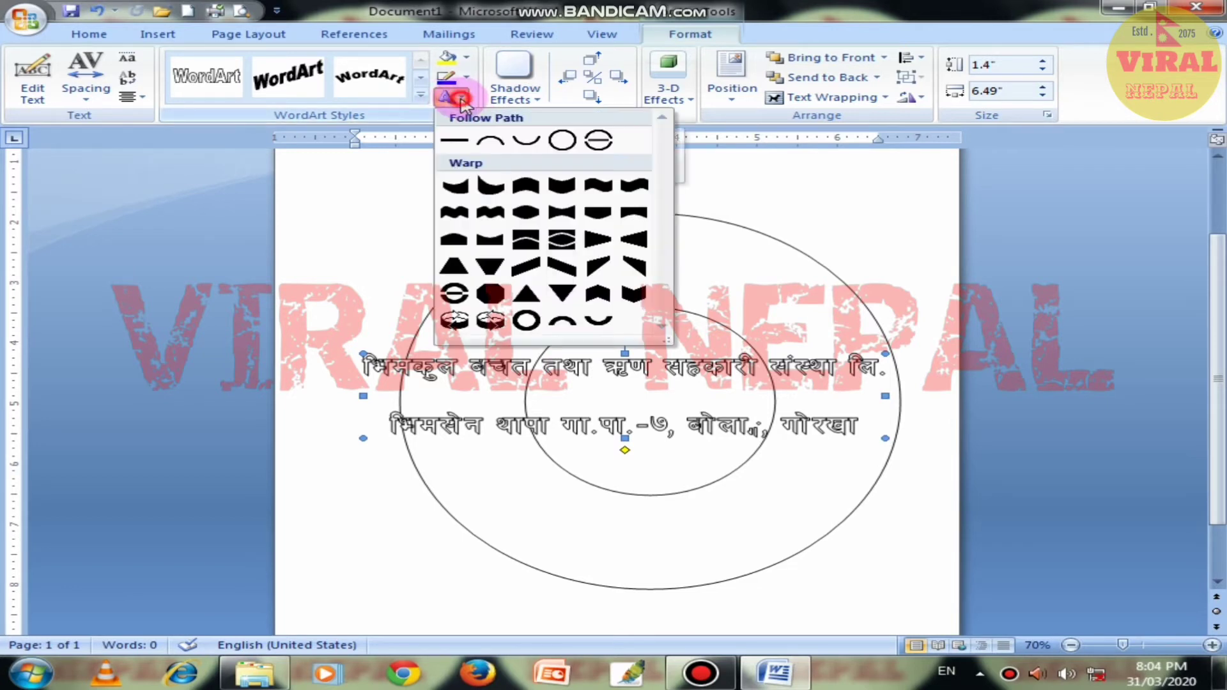
click(599, 142)
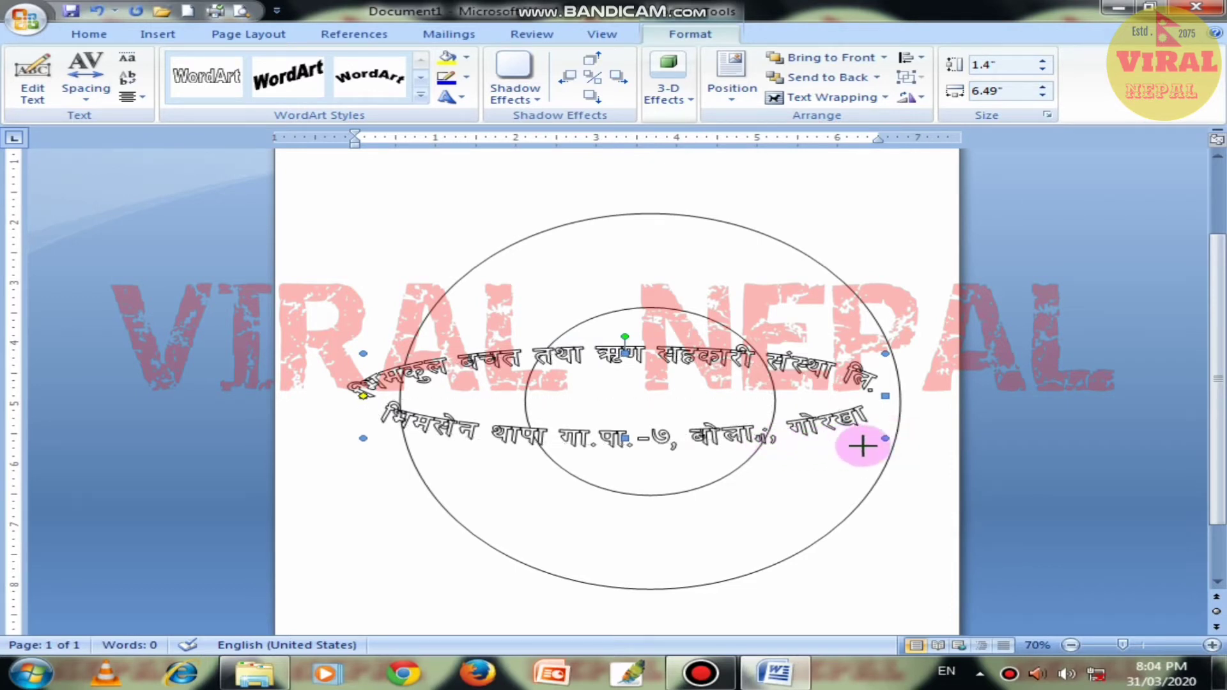
mouse_move(862, 446)
mouse_down()
mouse_move(845, 445)
mouse_move(733, 614)
mouse_up()
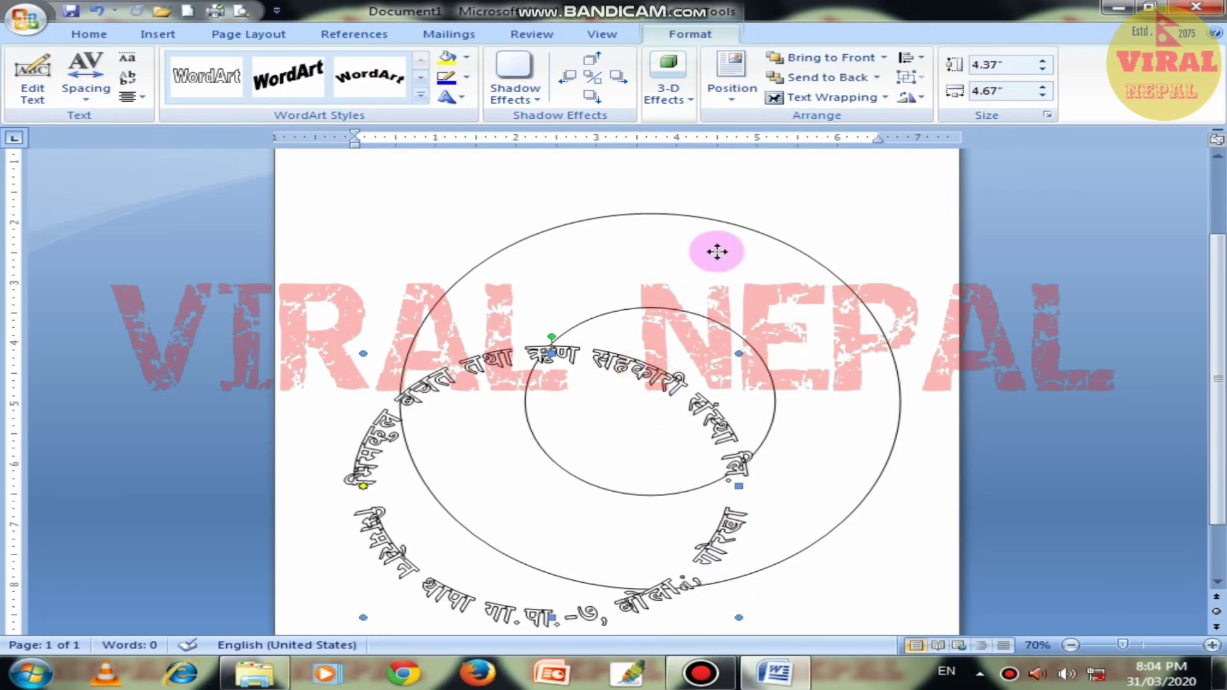
drag(717, 252, 718, 244)
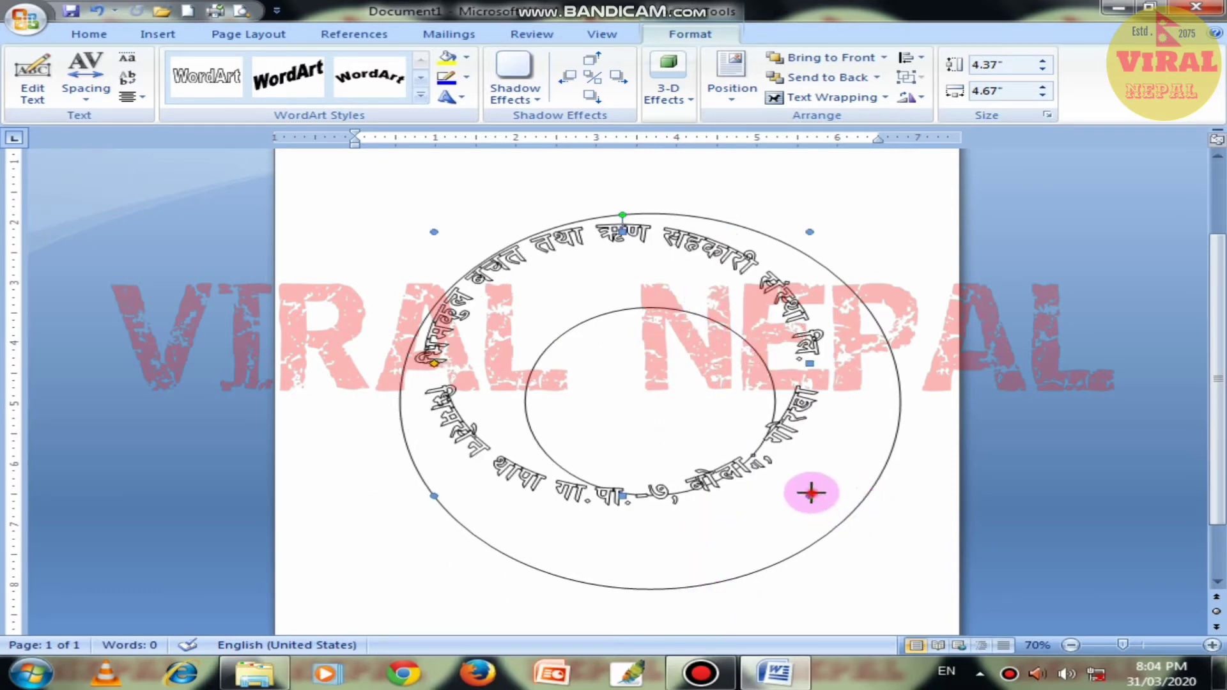
drag(811, 492, 870, 566)
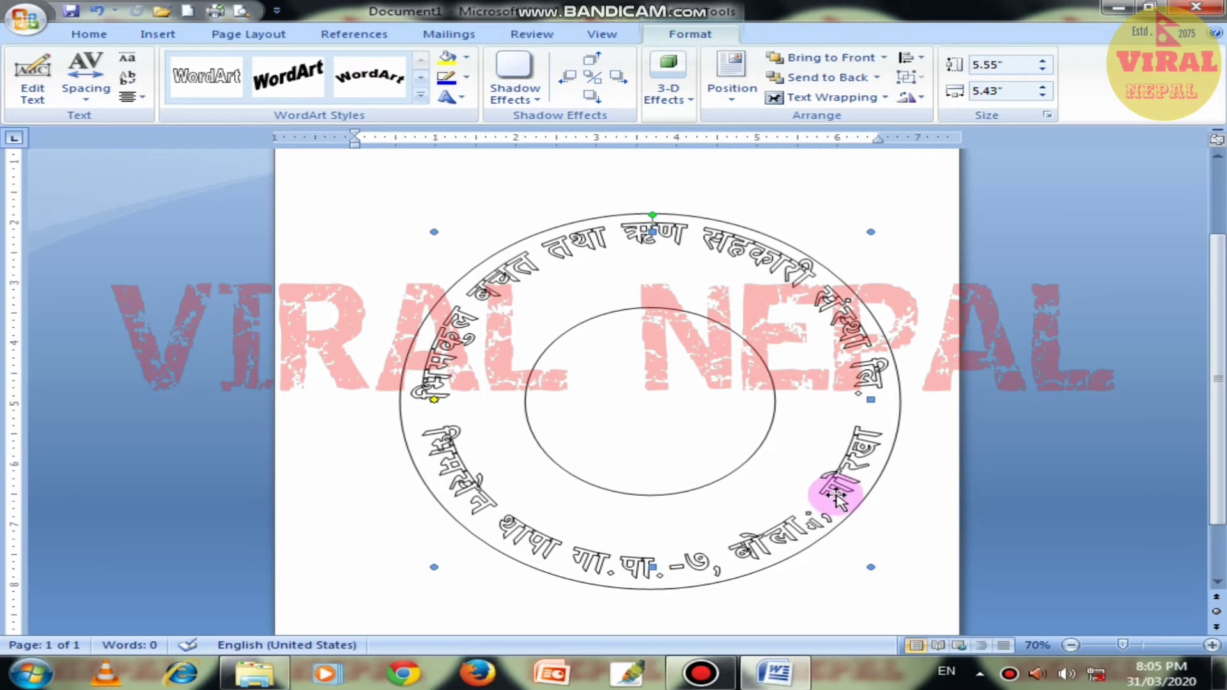
drag(835, 495, 833, 495)
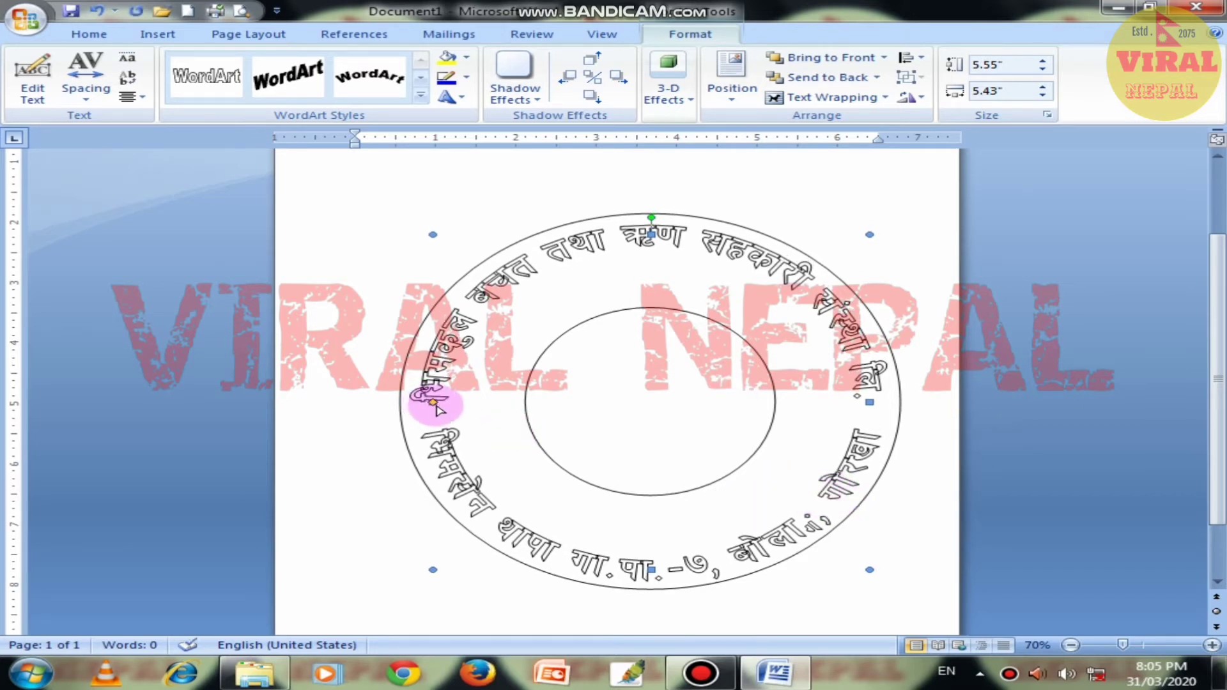
Drag the yellow handle so the name arcs on top and the address on the bottom.
drag(433, 404, 460, 327)
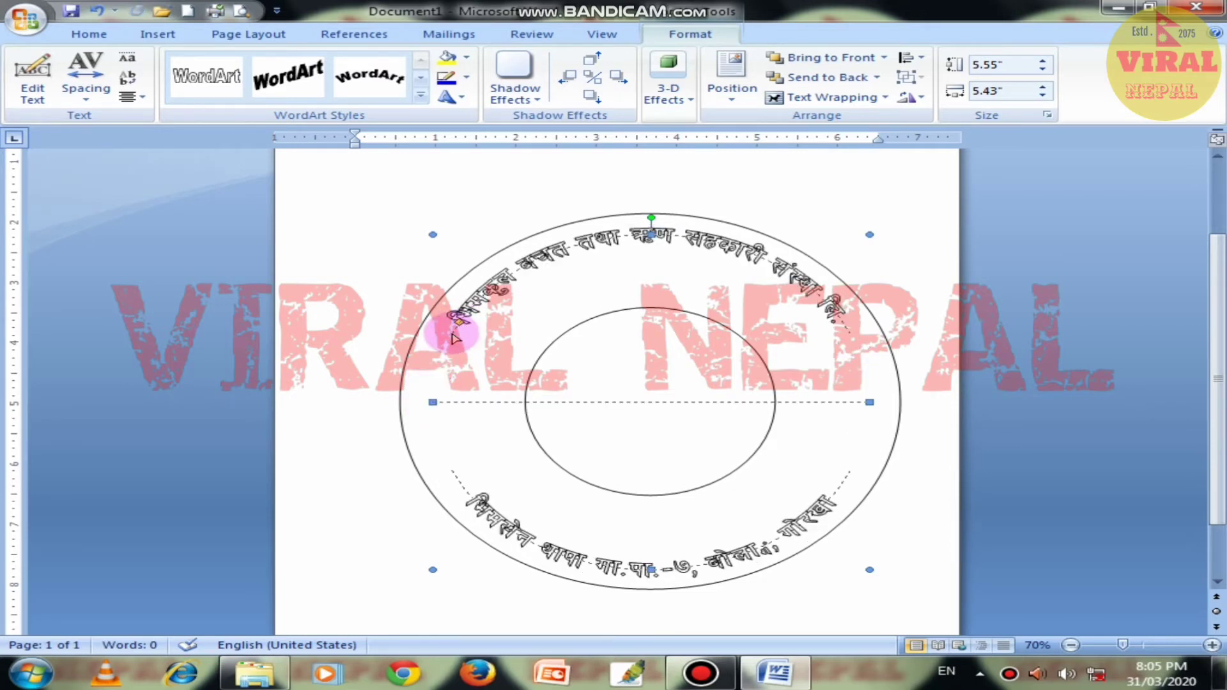
drag(455, 338, 447, 345)
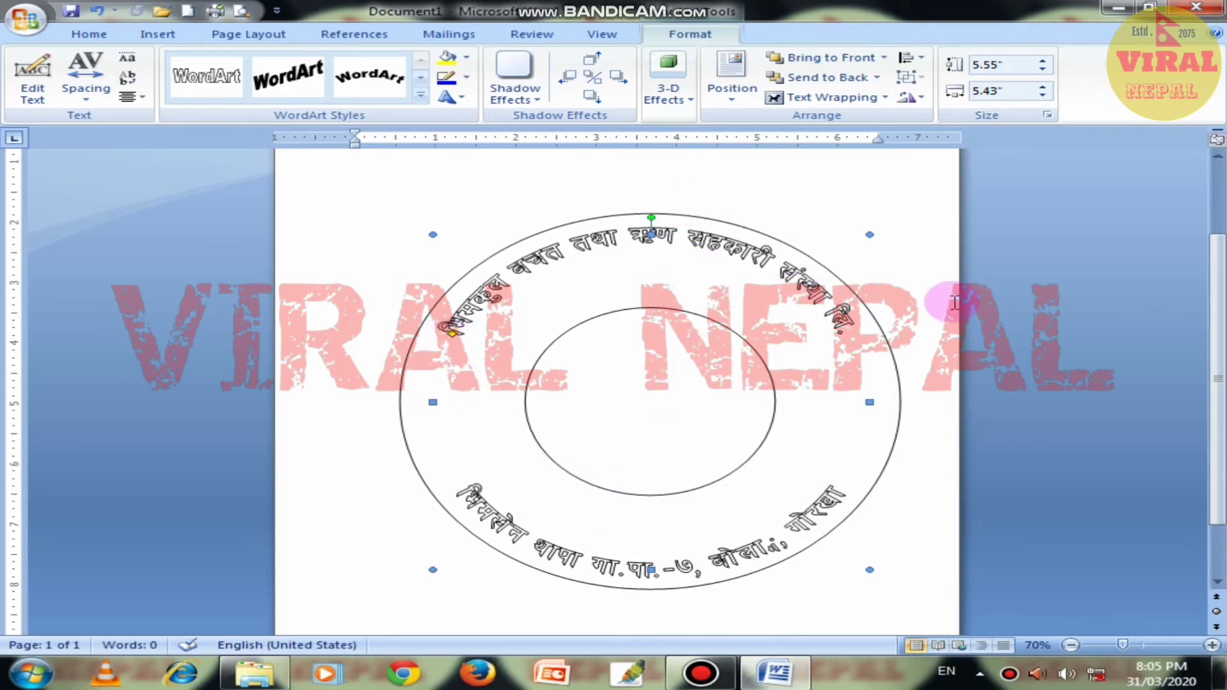
click(900, 276)
scroll(900, 276, up, 2)
Insert a new WordArt in the first plain style.
scroll(716, 262, down, 2)
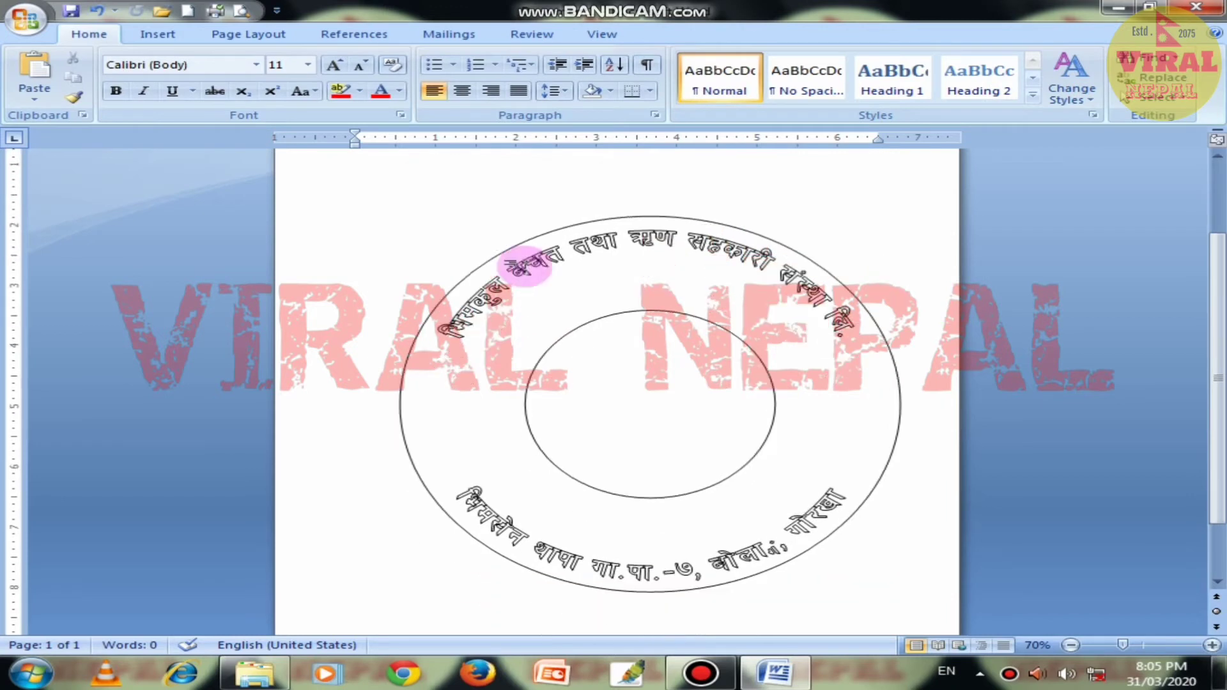
click(157, 37)
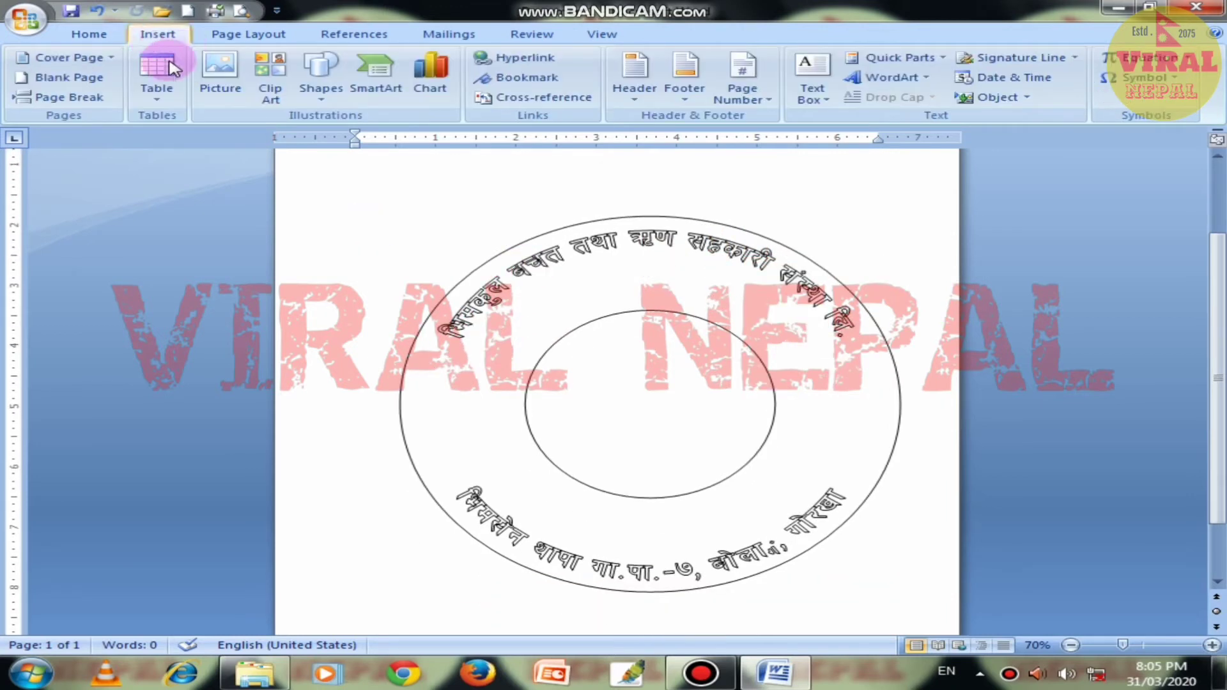
click(894, 79)
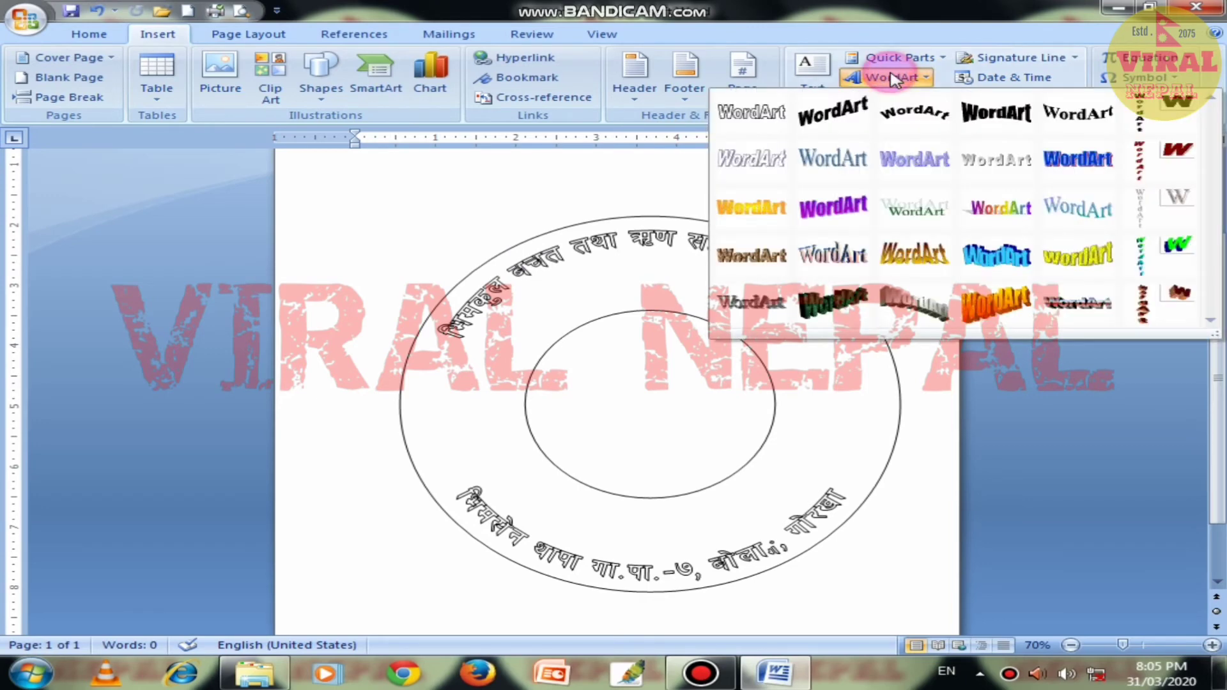
click(762, 125)
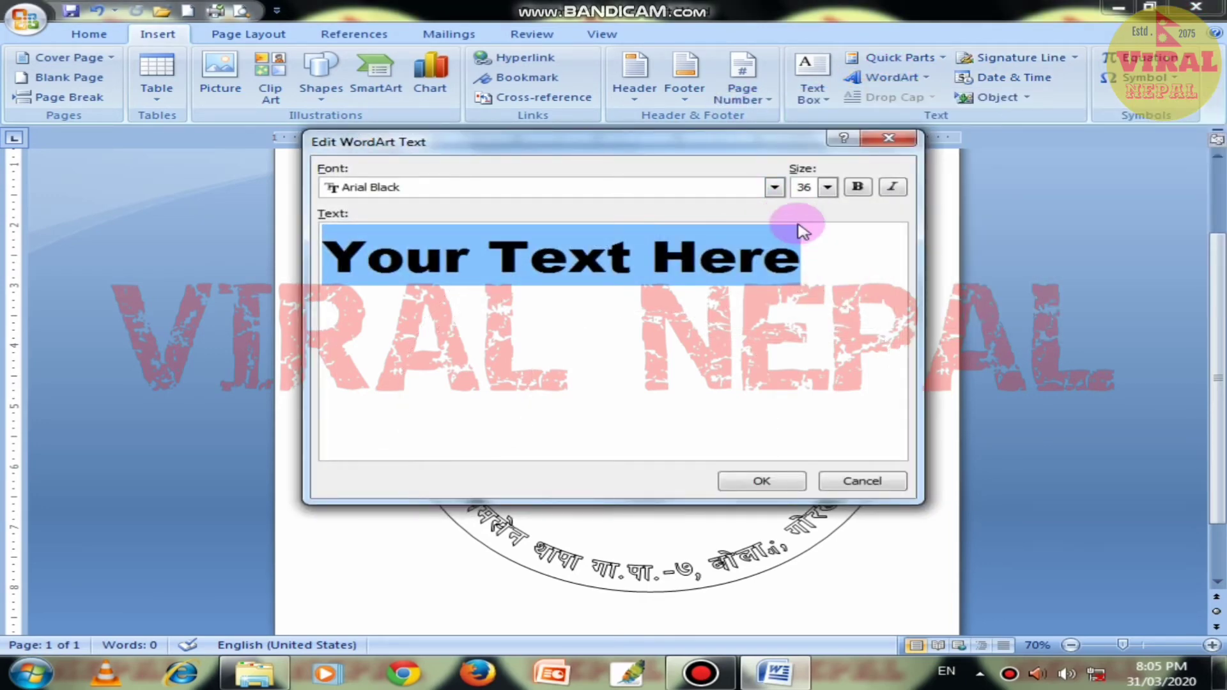
Type 'BHIMKUL SAVING & CREDIT CO-OPERATIVE LTD.', a blank line, then the cooperative's address.
text(BHIMKUL SAVING & CREDIT CO-OPE)
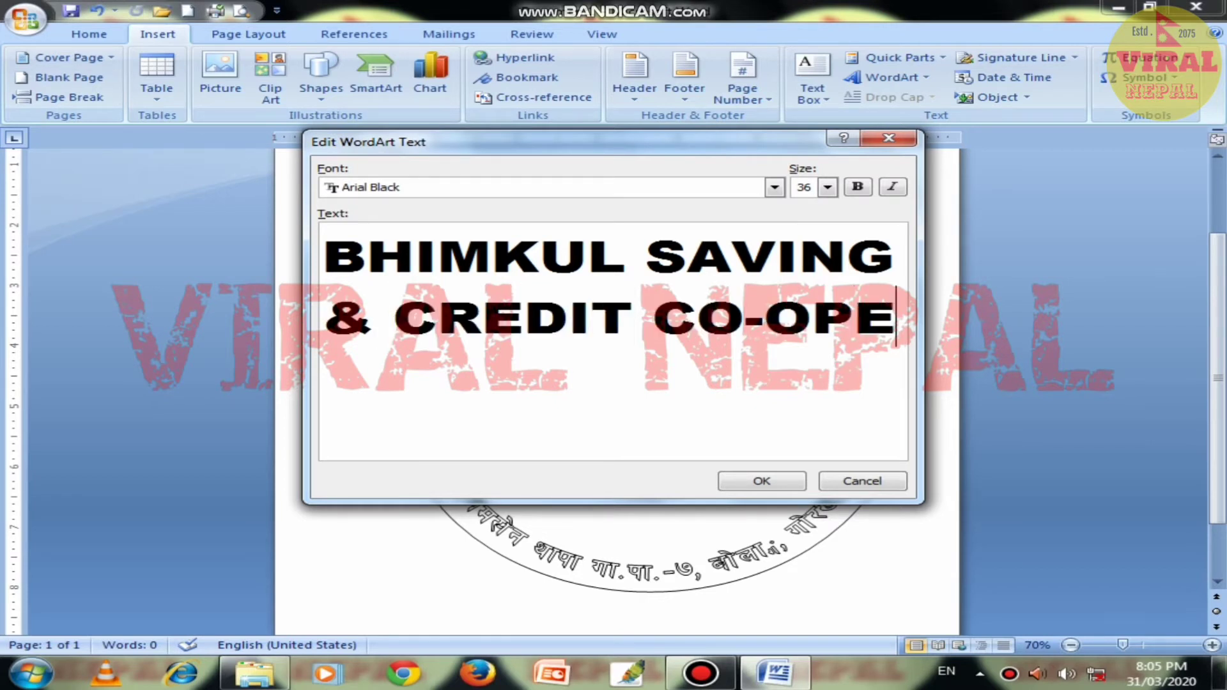
text(RATIVE LTD.)
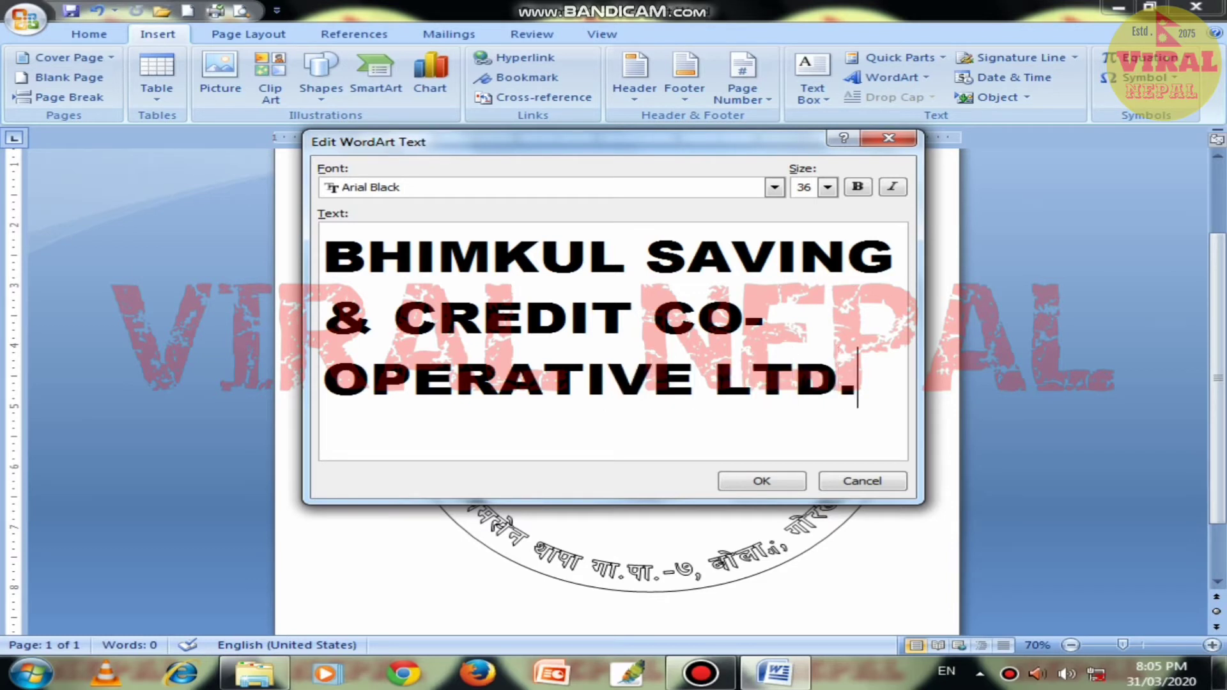
key(Return)
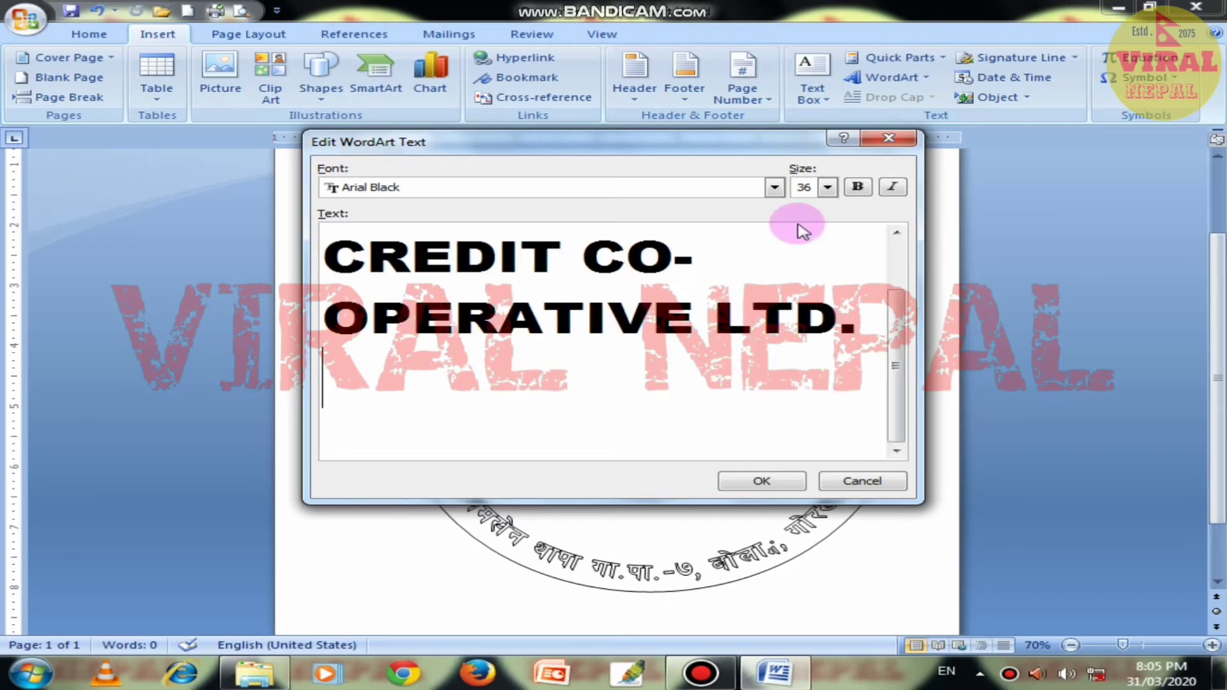
key(Return)
text(BHIM)
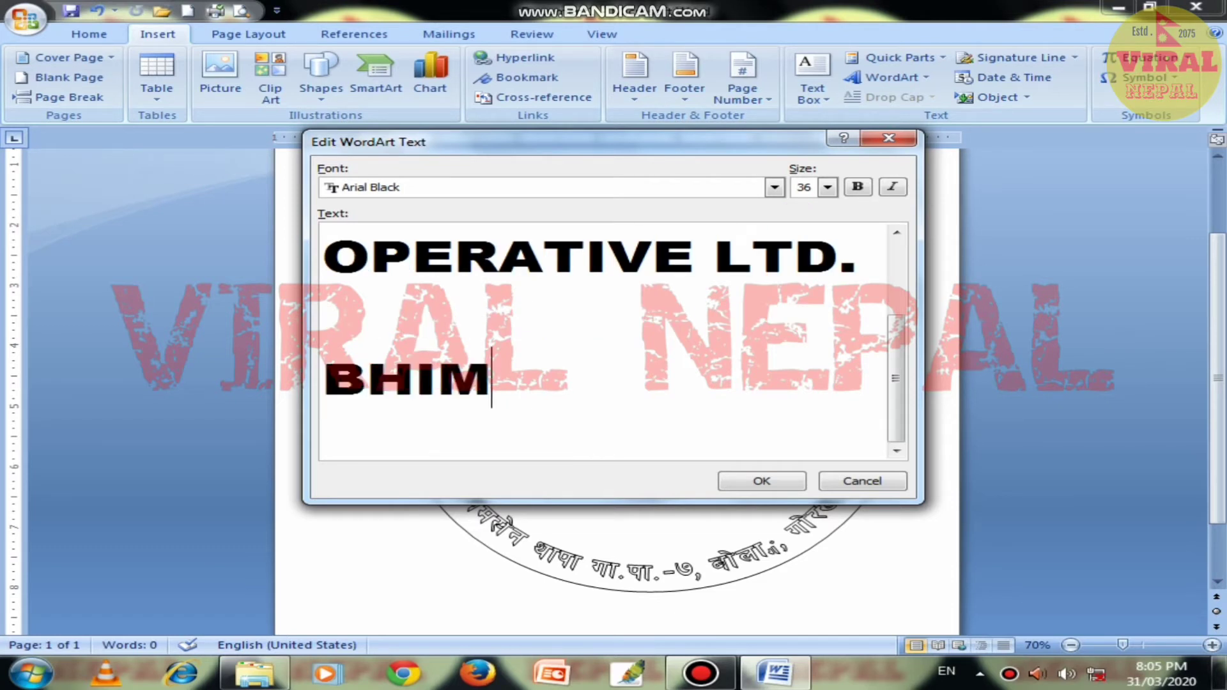
text(SEN THAPA )
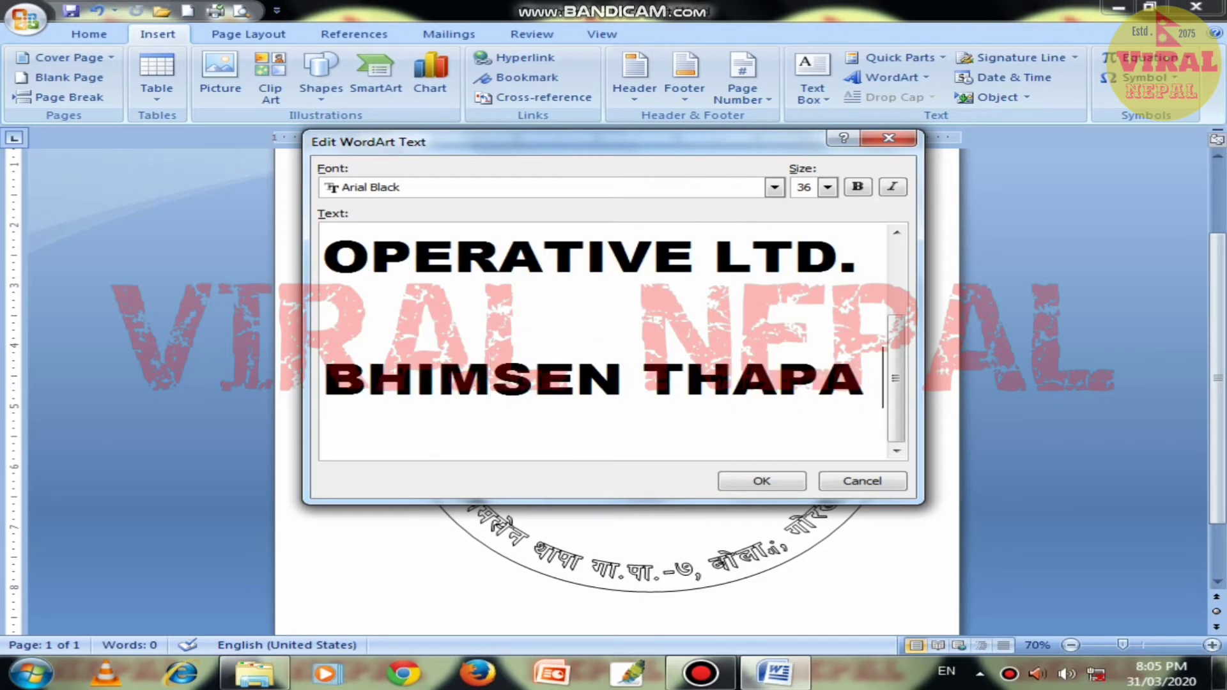
text(R.M.-7,)
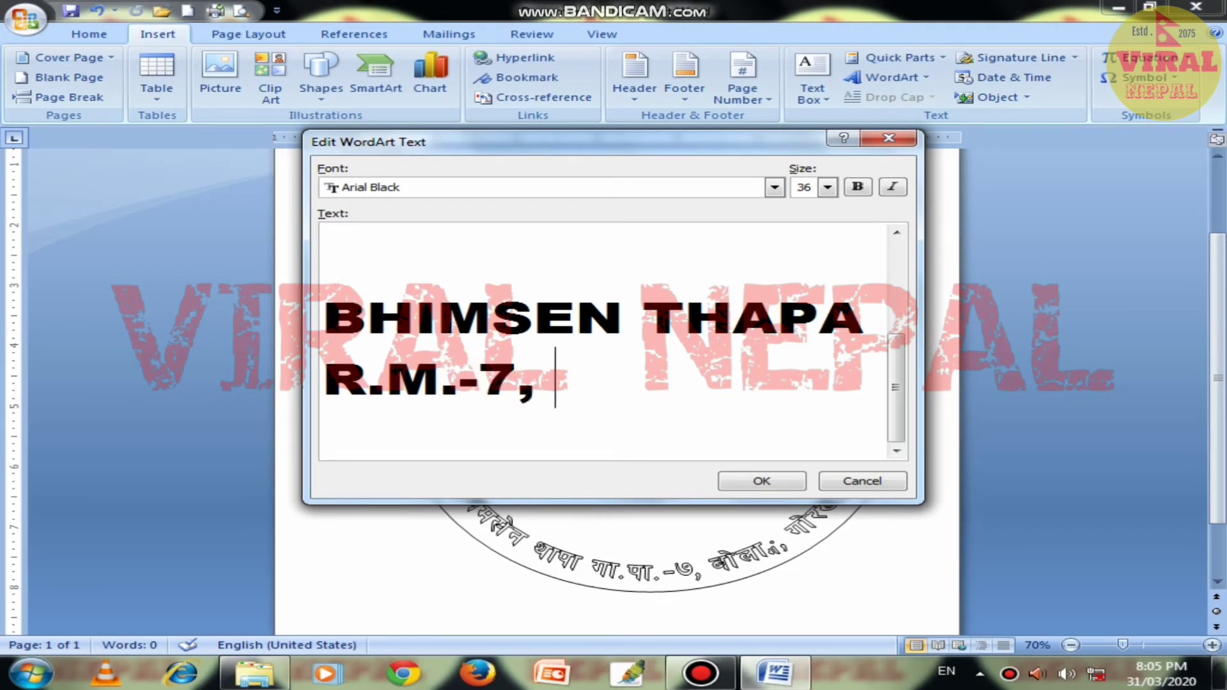
text(BORLANG)
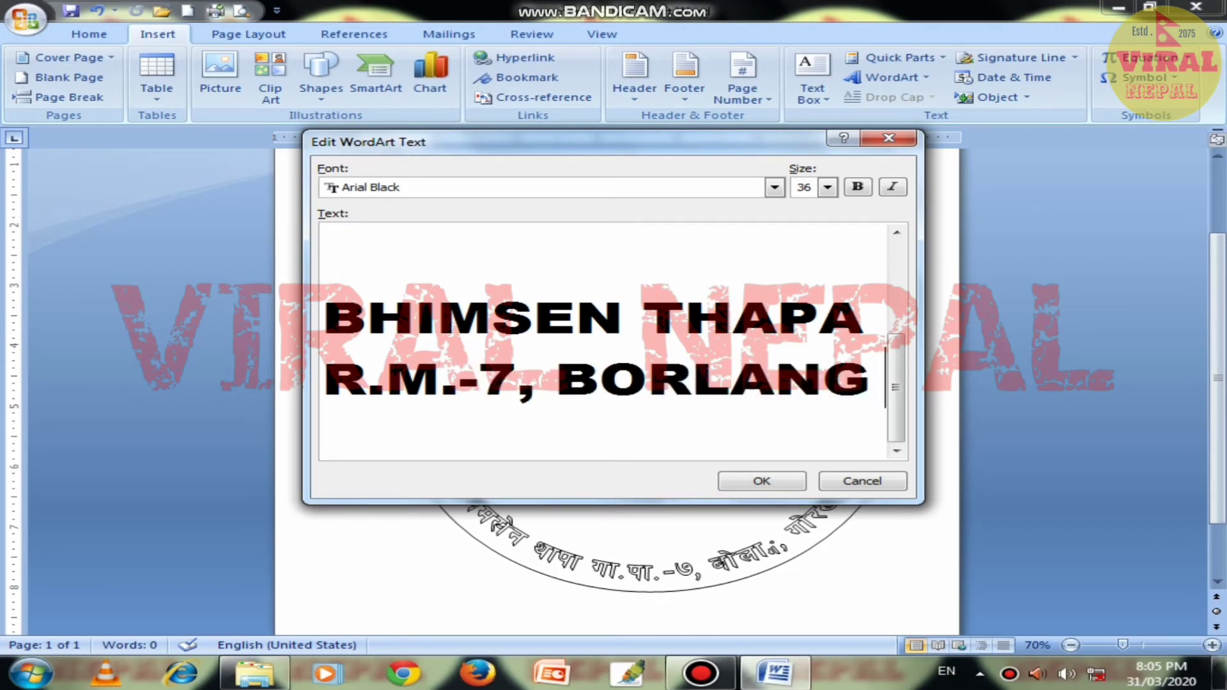
text(, GORKHA)
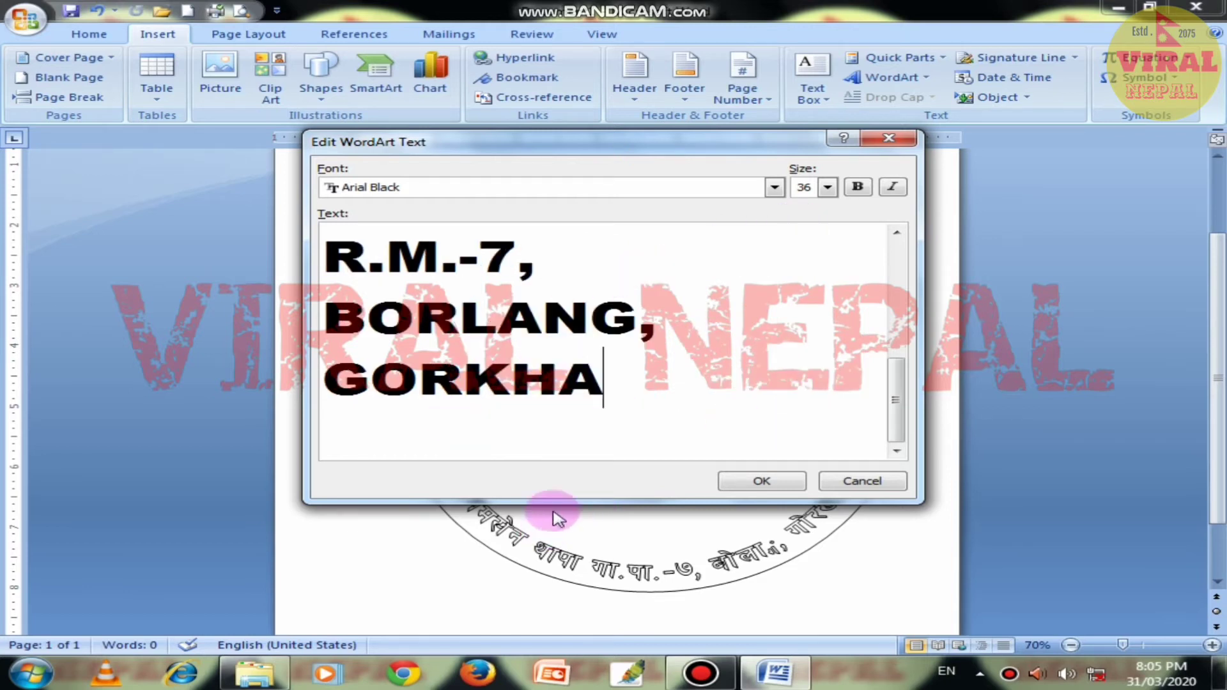
Place the English WordArt, float it In Front of Text, and apply the Button (Curve) shape.
click(763, 482)
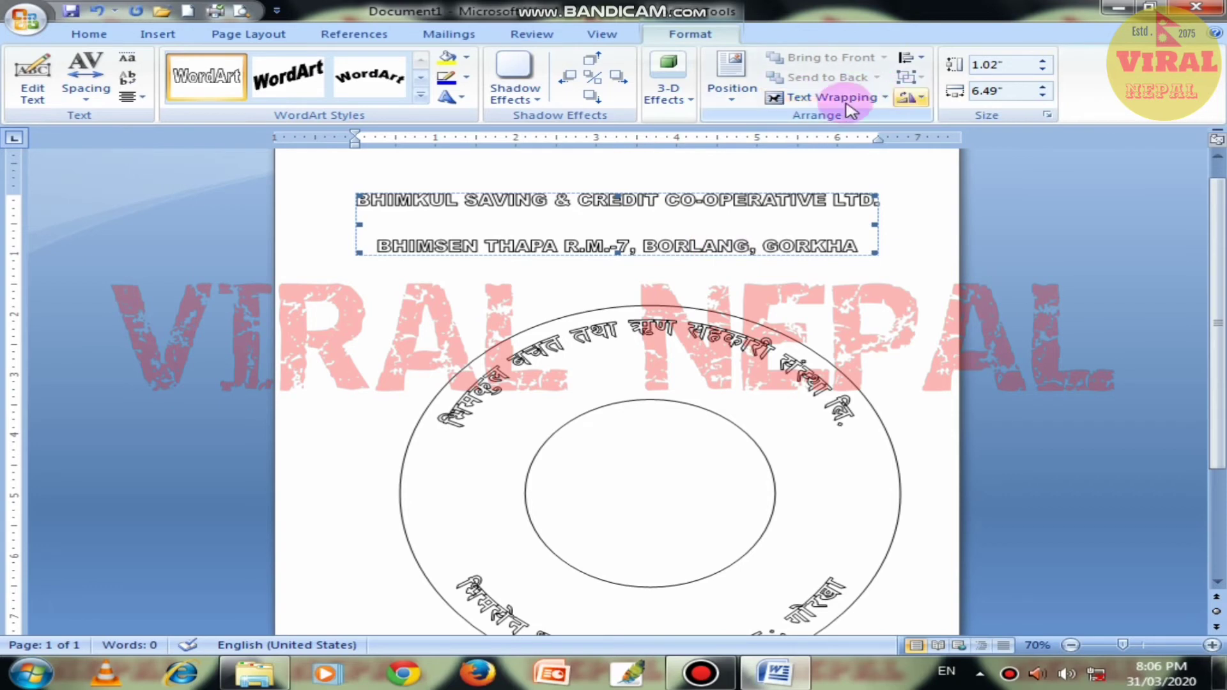
click(822, 102)
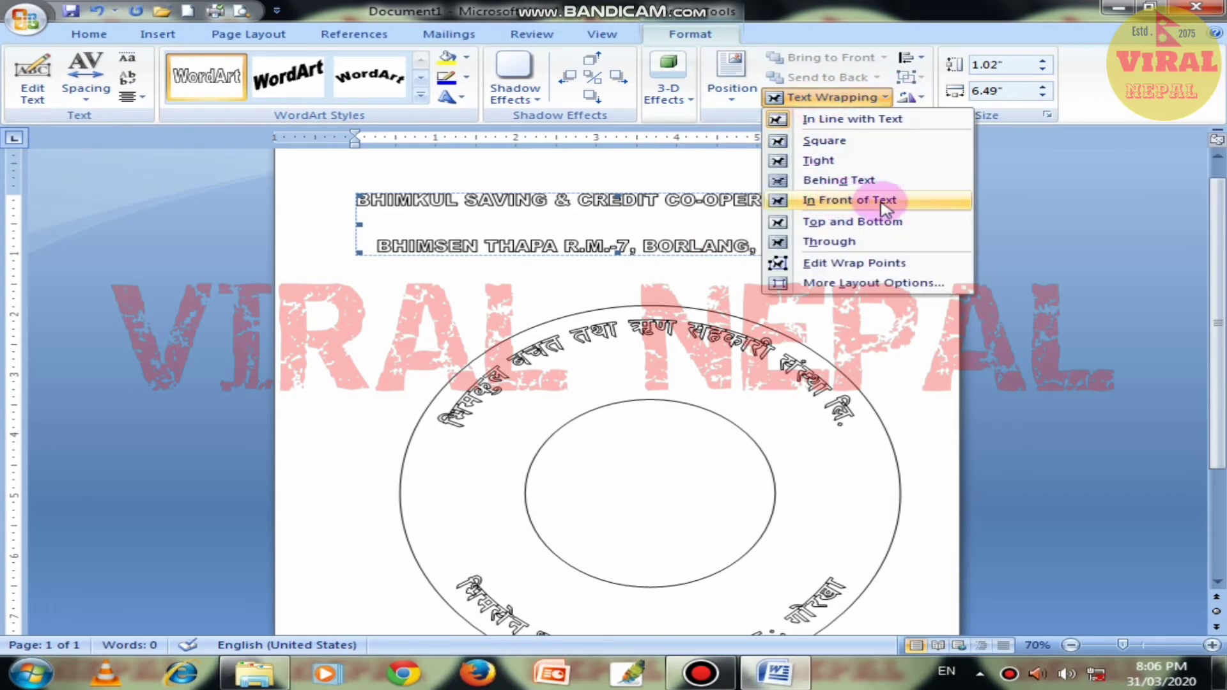
click(842, 206)
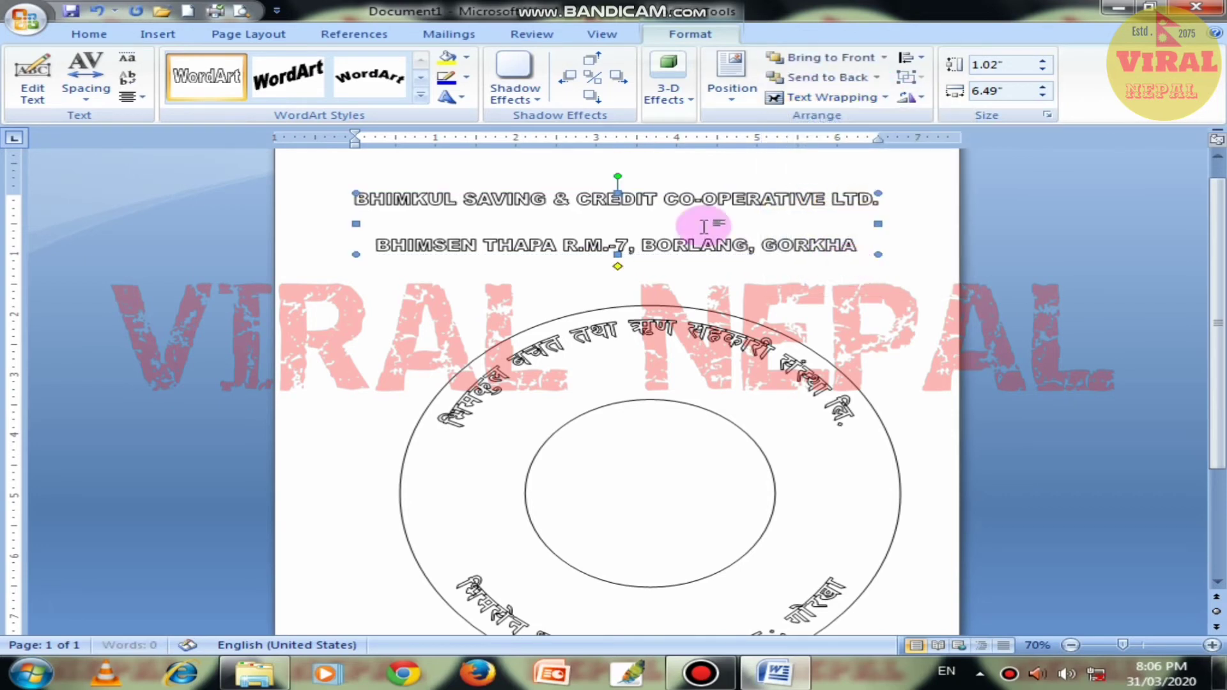
click(451, 97)
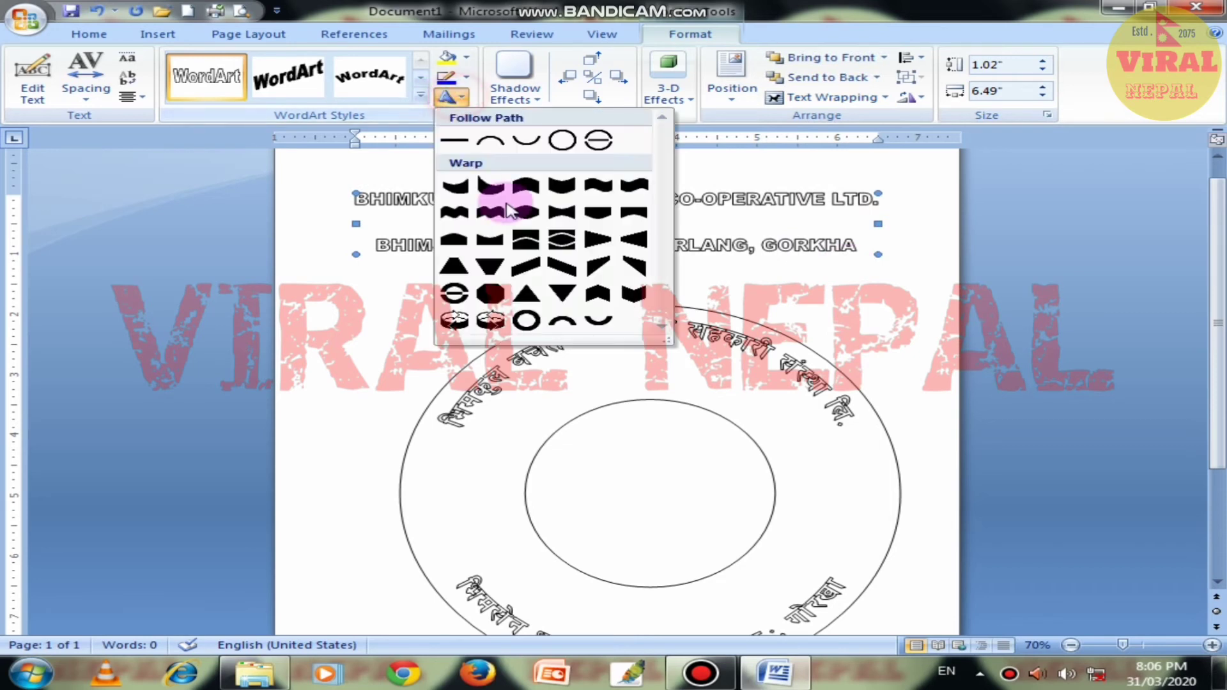
click(599, 141)
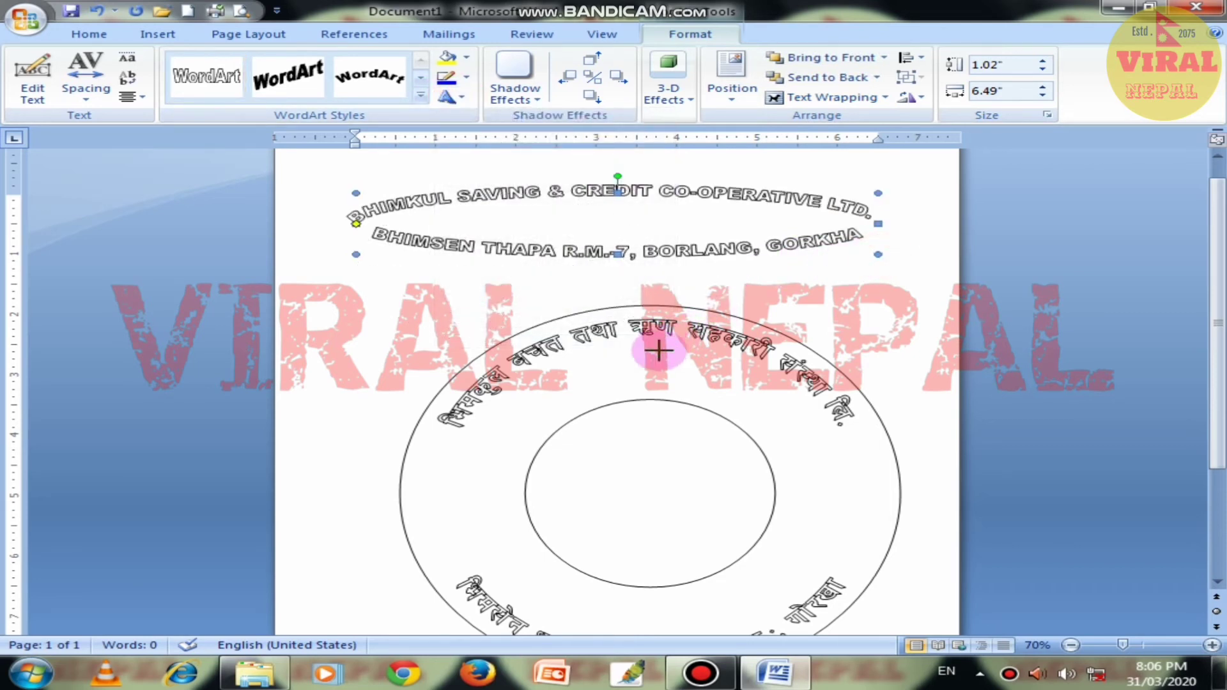
Resize and position the curved English text inside the Nepali ring, spreading the outer arcs.
drag(617, 254, 592, 221)
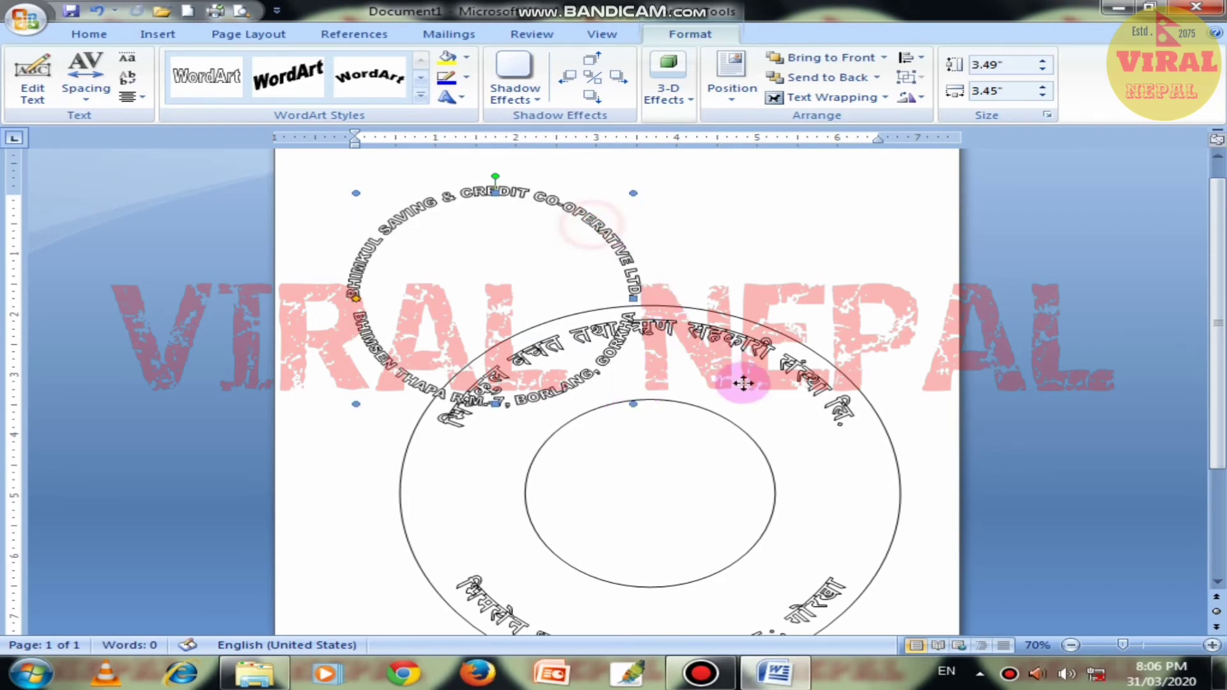
drag(744, 383, 804, 487)
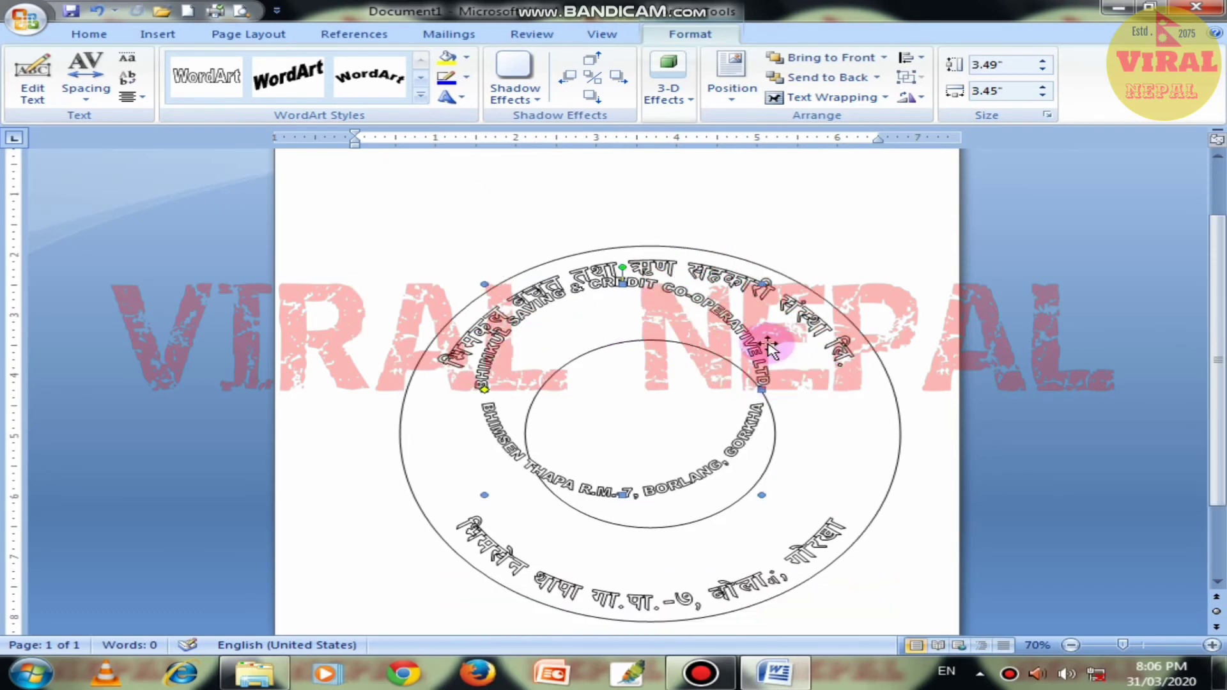
drag(757, 363, 765, 378)
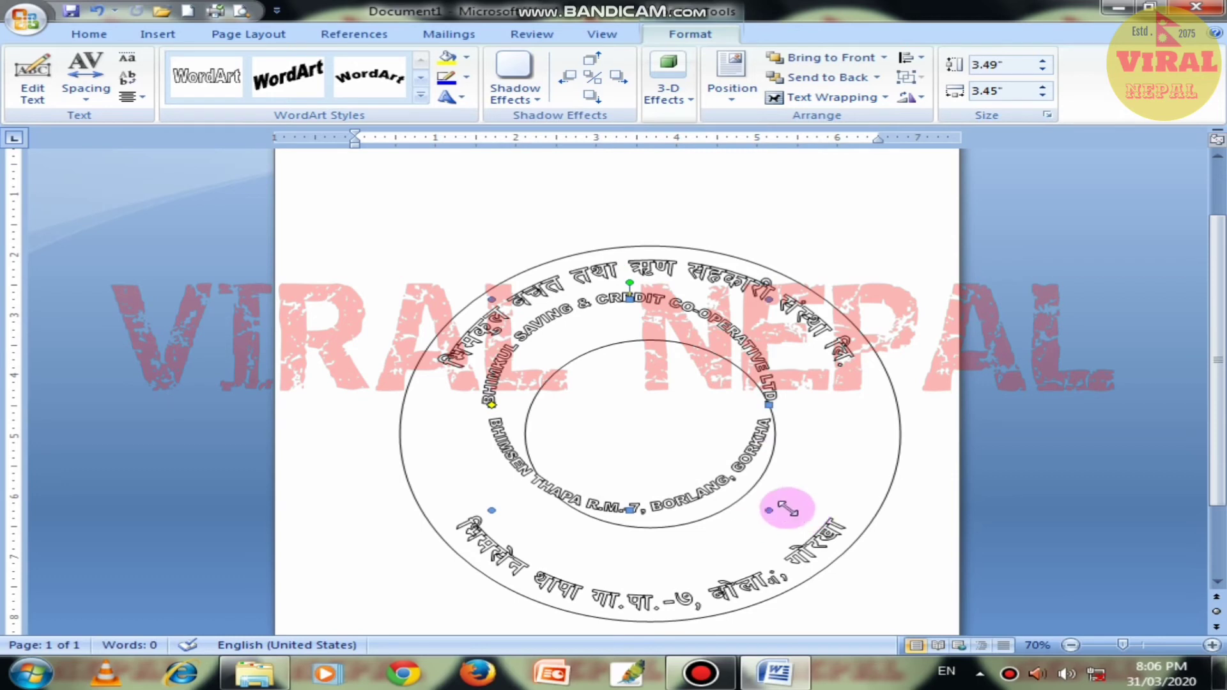
drag(777, 521, 839, 567)
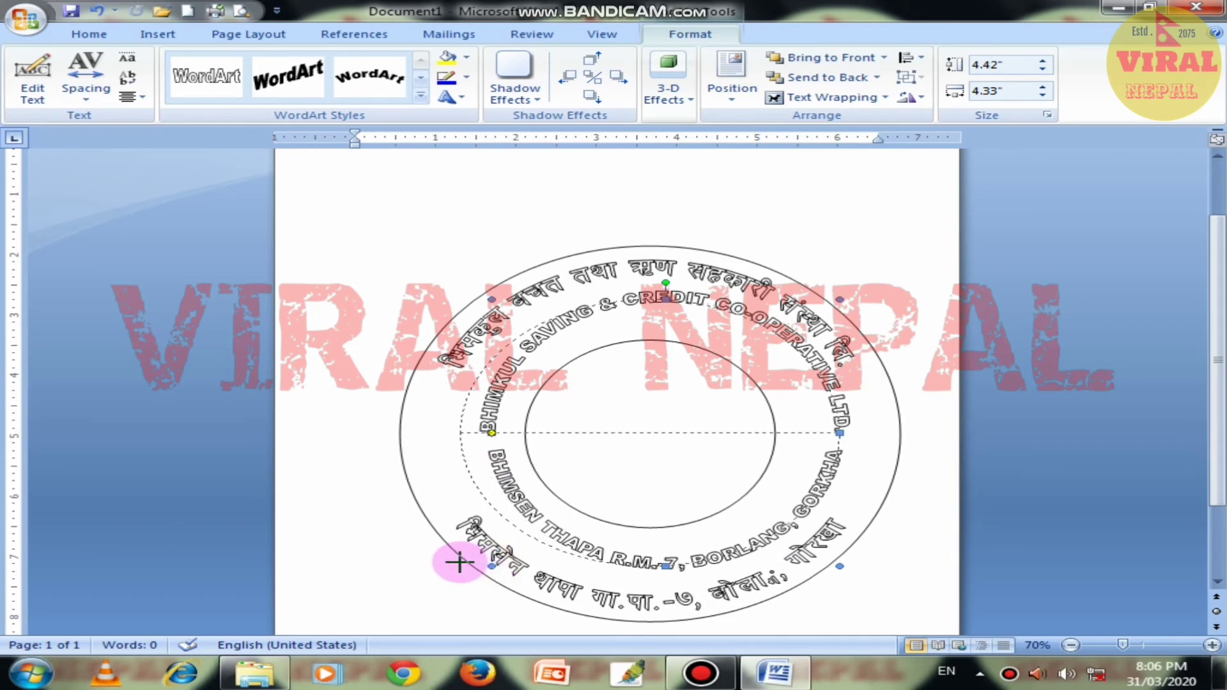
drag(459, 563, 460, 565)
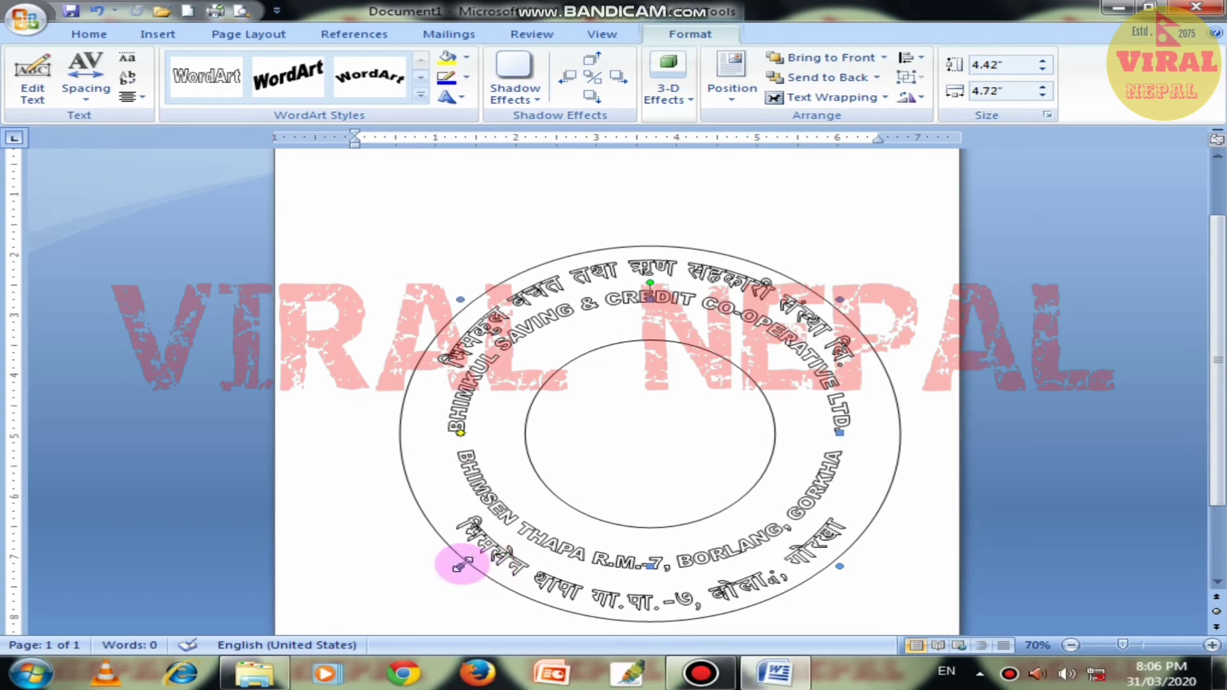
drag(460, 565, 475, 567)
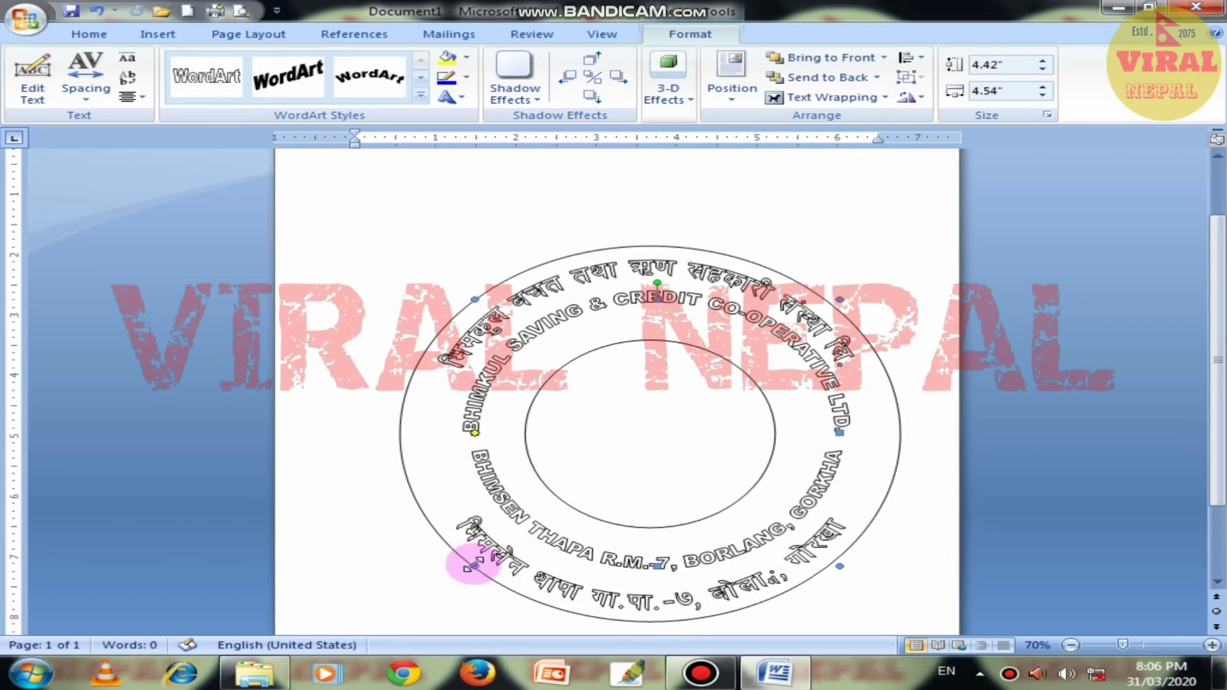
mouse_move(480, 512)
mouse_down()
mouse_move(474, 411)
mouse_move(456, 374)
mouse_up()
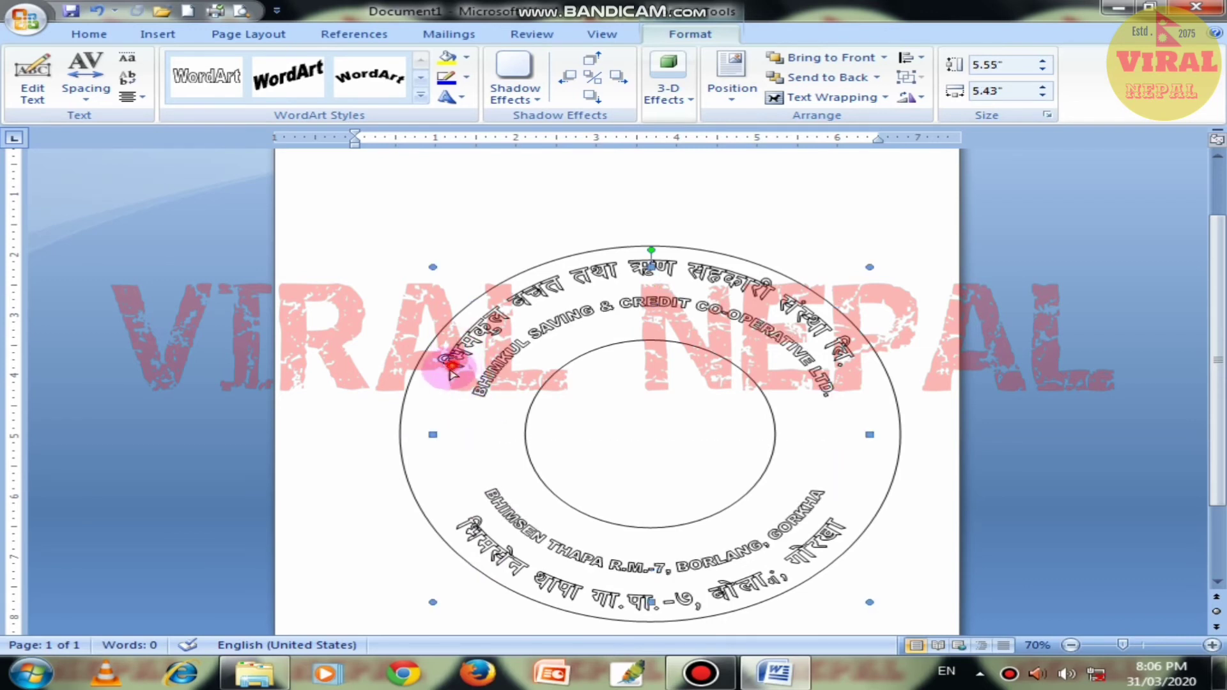
drag(447, 392, 443, 388)
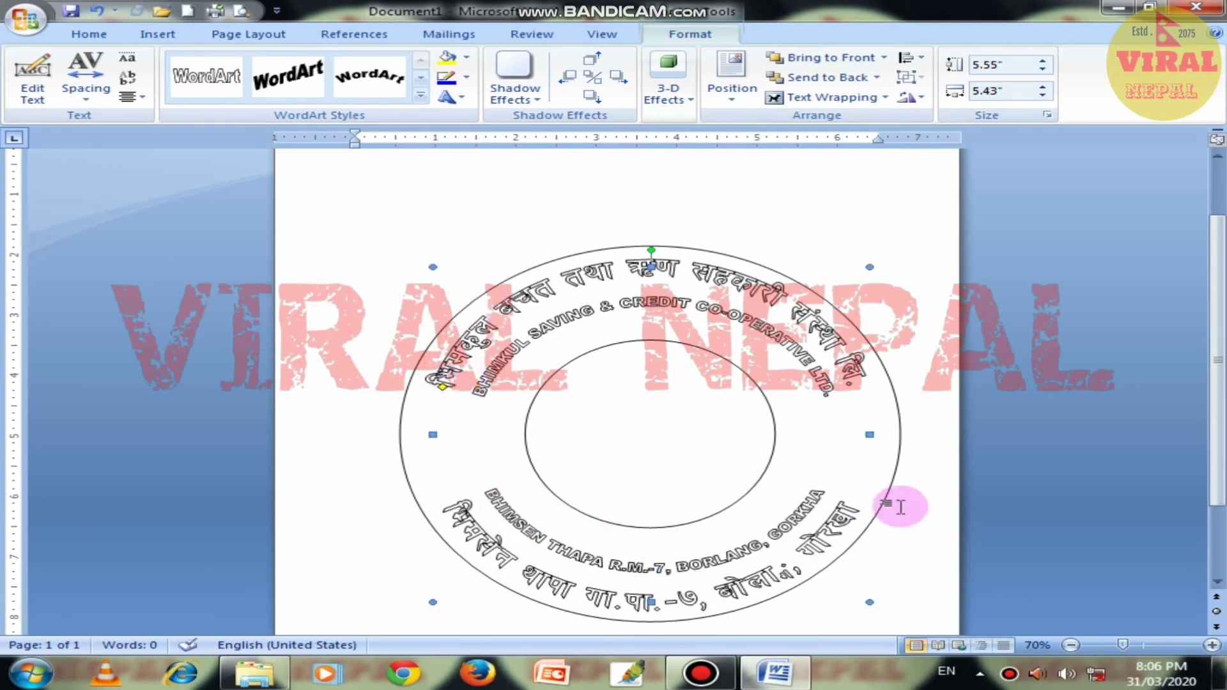
click(785, 230)
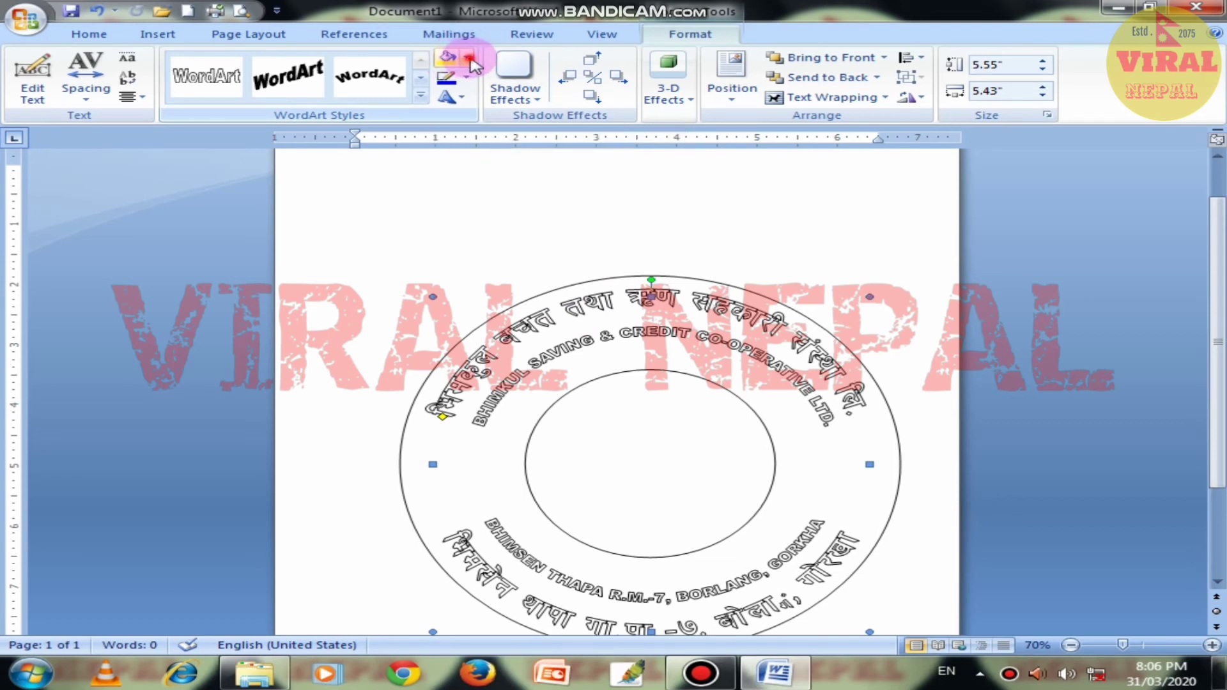
Give both WordArt texts a green fill and green outline.
click(470, 59)
click(547, 192)
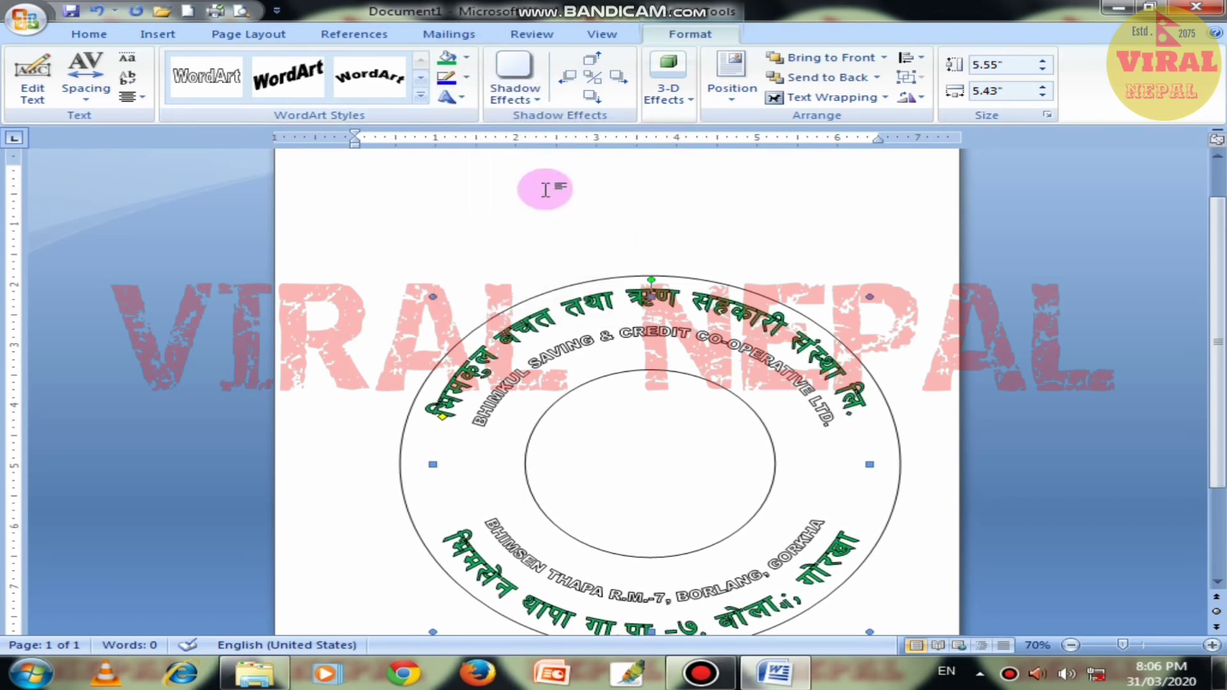
click(469, 79)
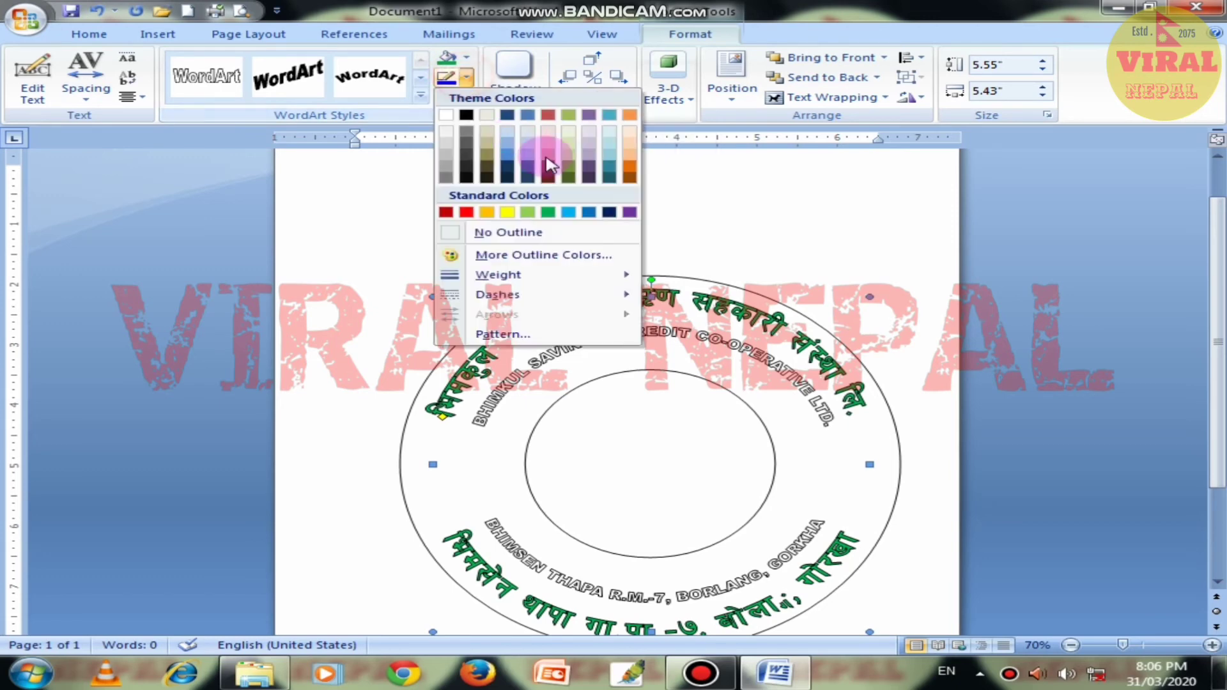
click(544, 213)
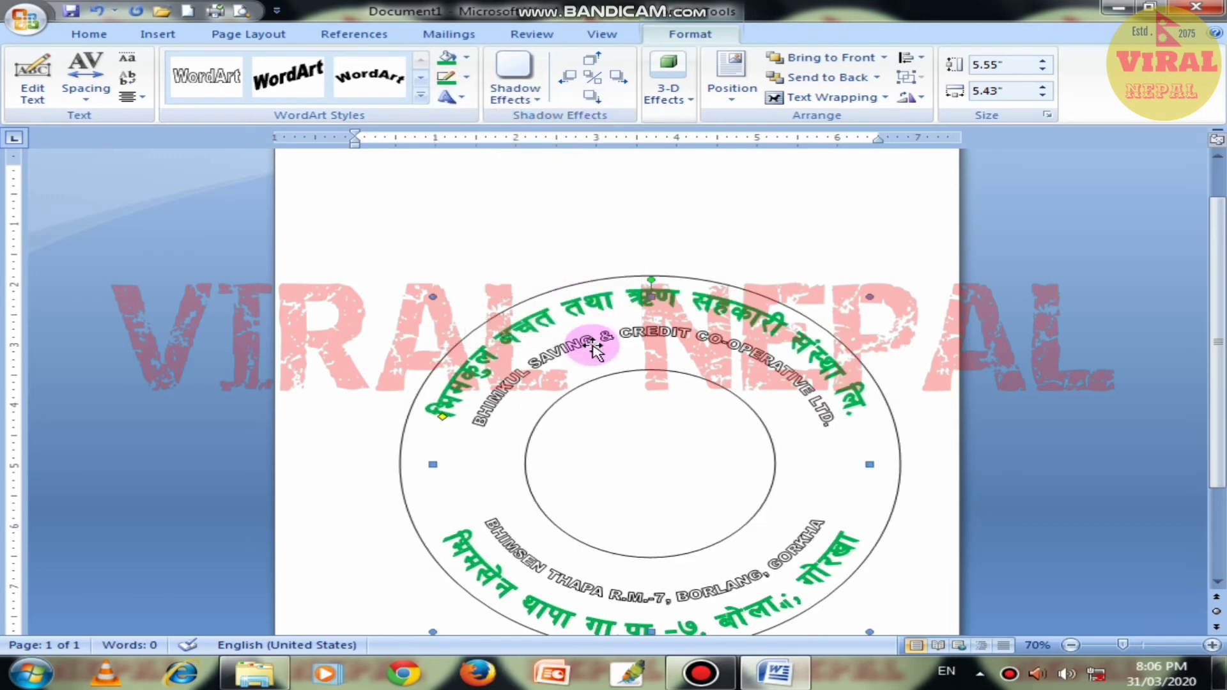
click(467, 57)
click(548, 192)
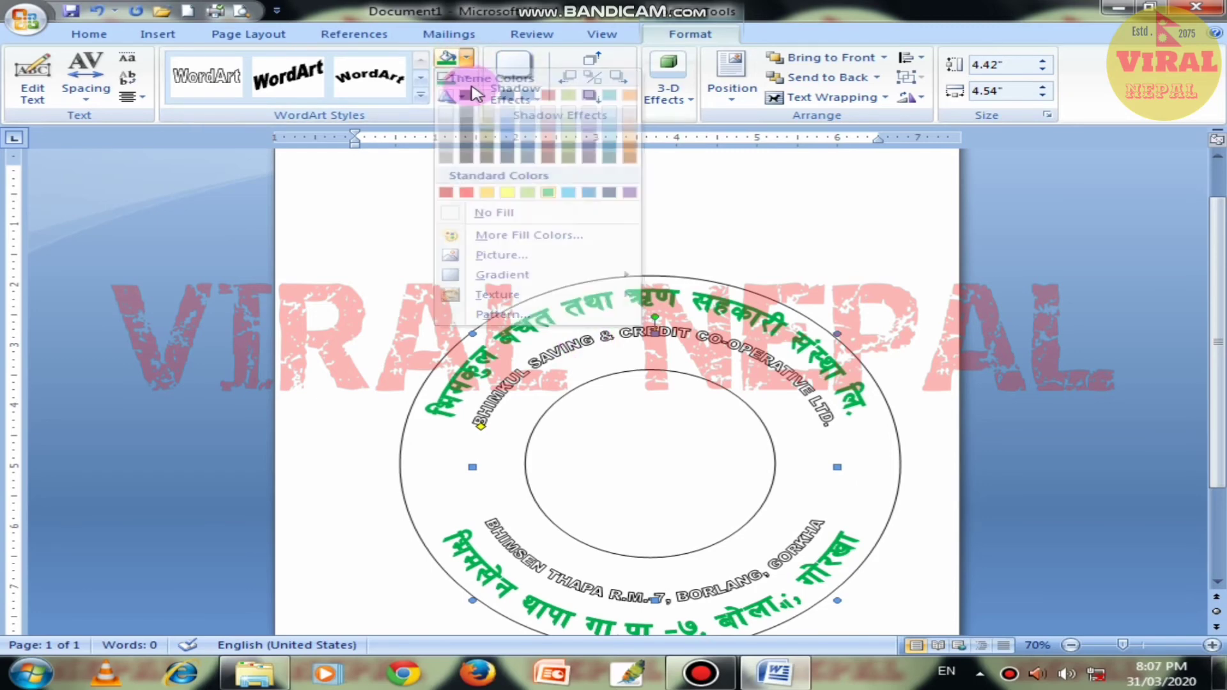
click(468, 77)
click(546, 213)
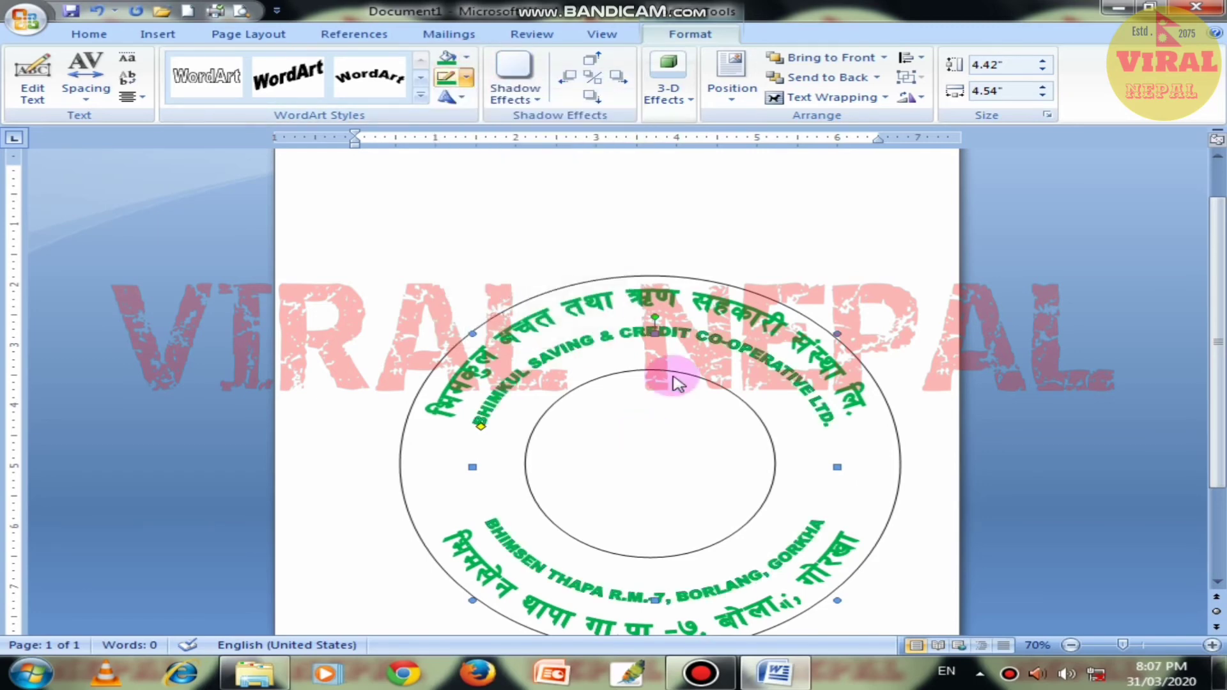
click(777, 307)
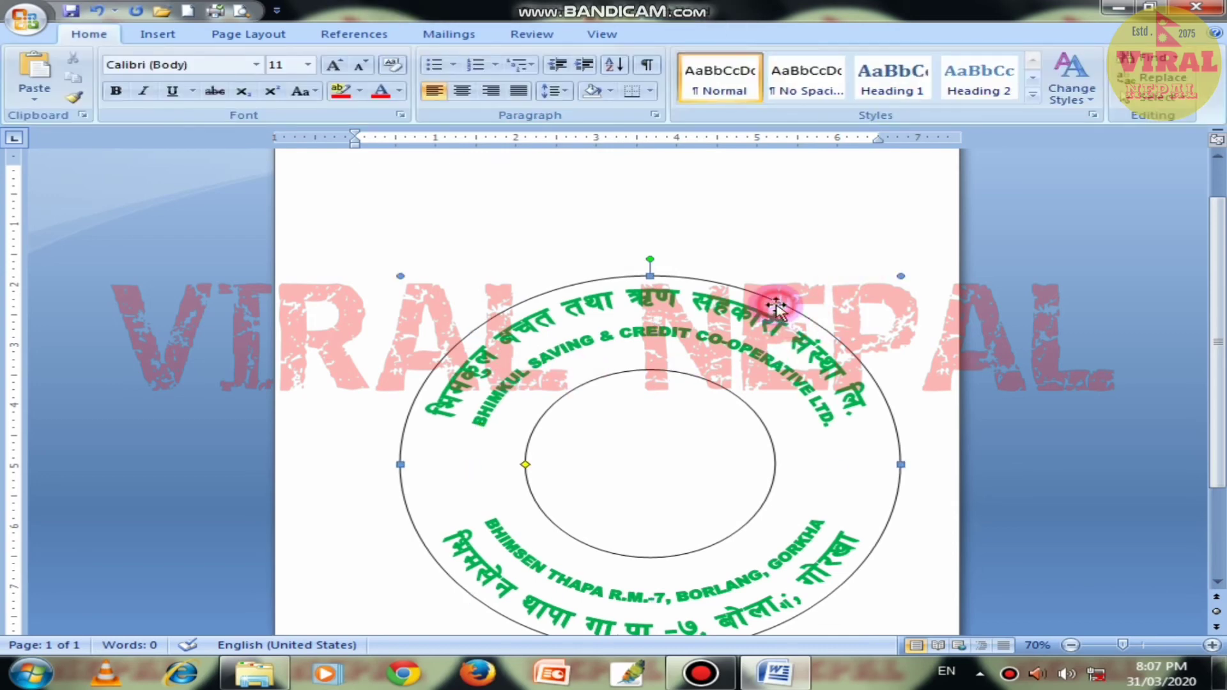
Give the donut rings a green 4½ pt outline.
click(779, 305)
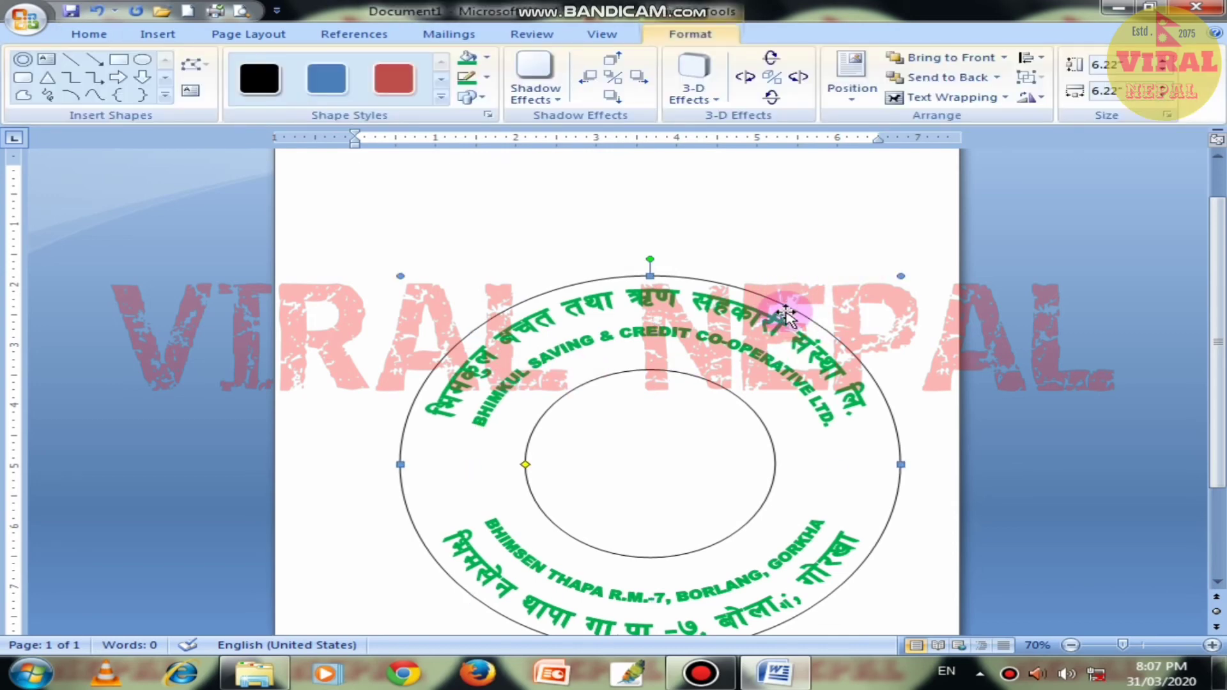
click(487, 78)
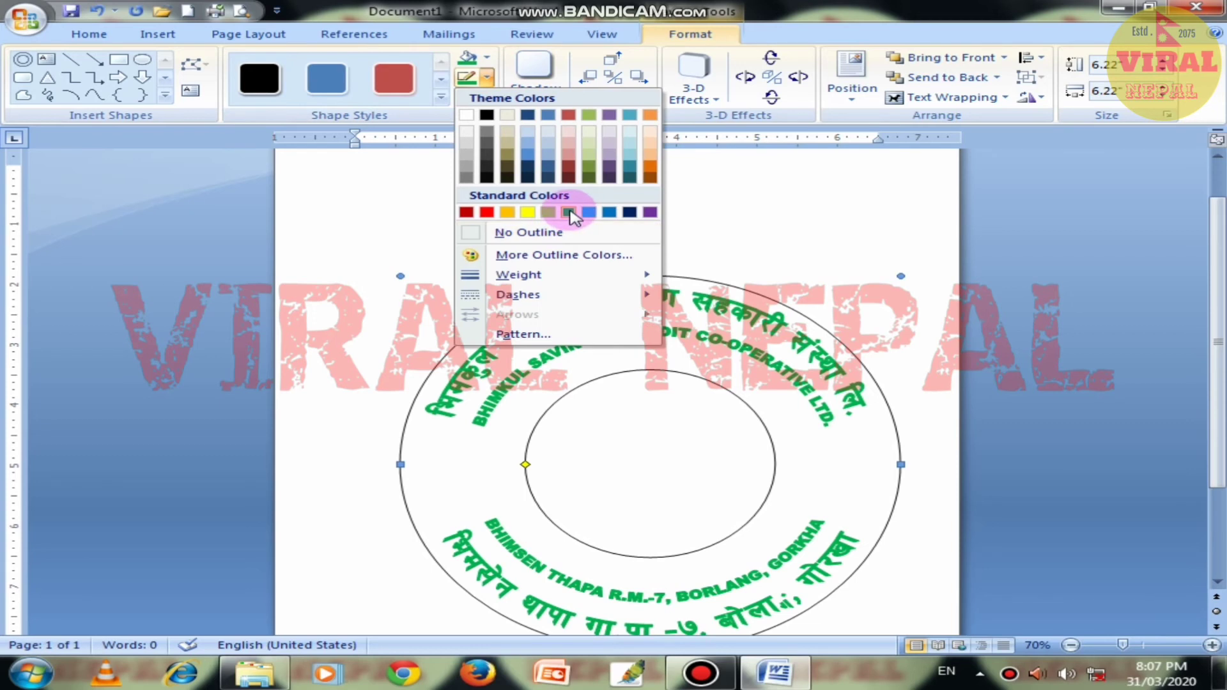
click(568, 212)
click(487, 78)
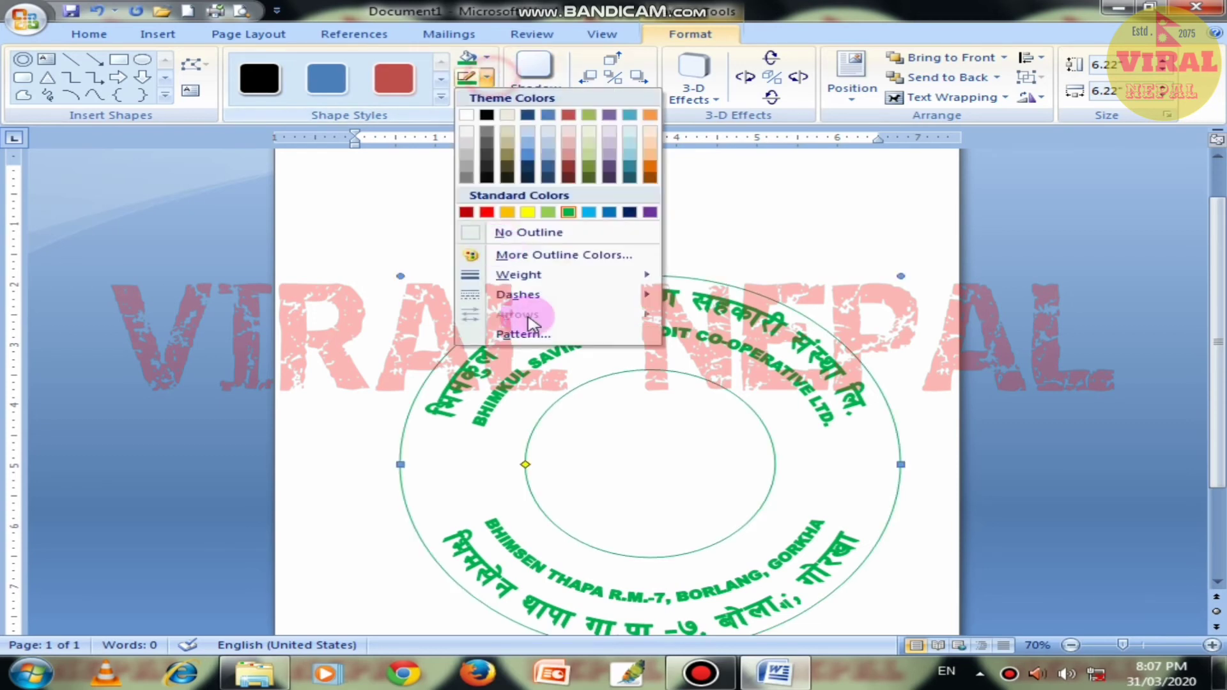
click(544, 275)
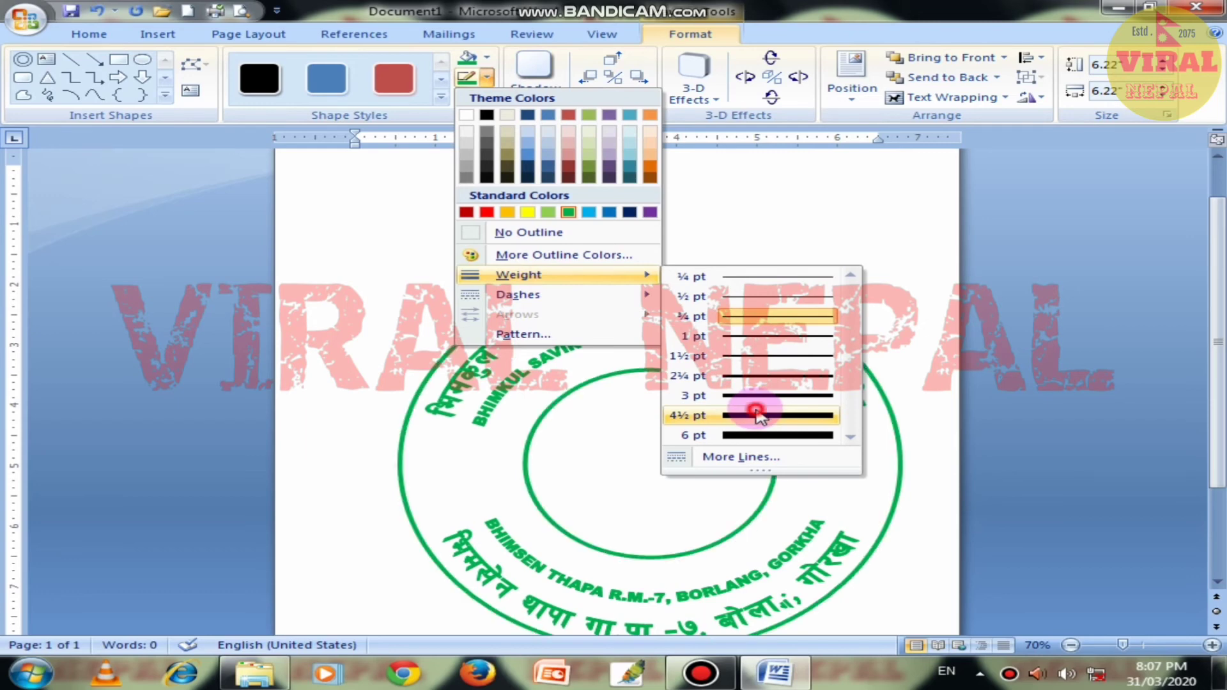
click(757, 414)
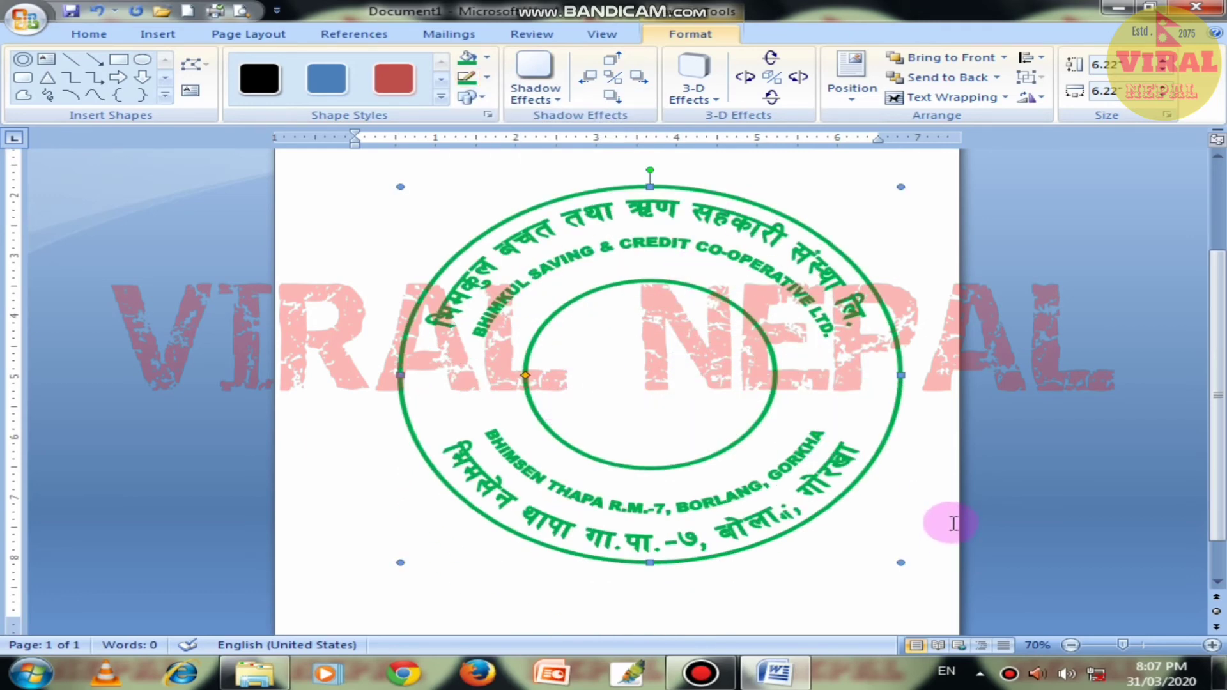
click(849, 559)
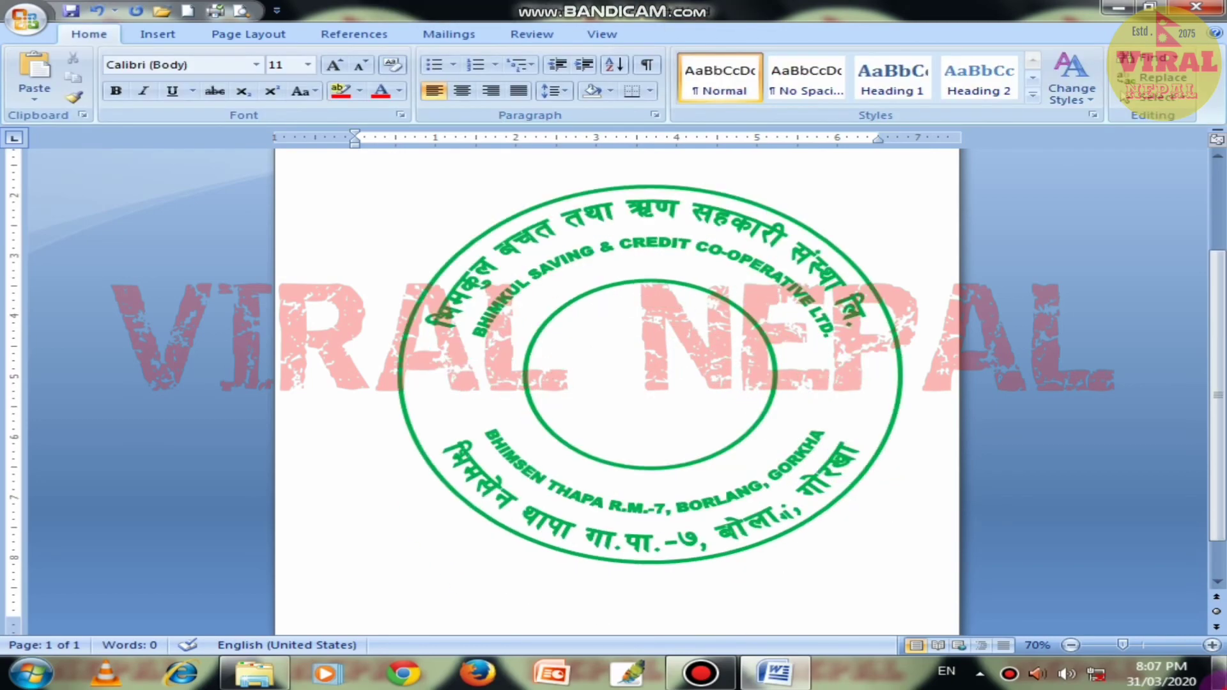
Preview the namaste-hands image from the desktop, then drag the file toward Word.
key(super+d)
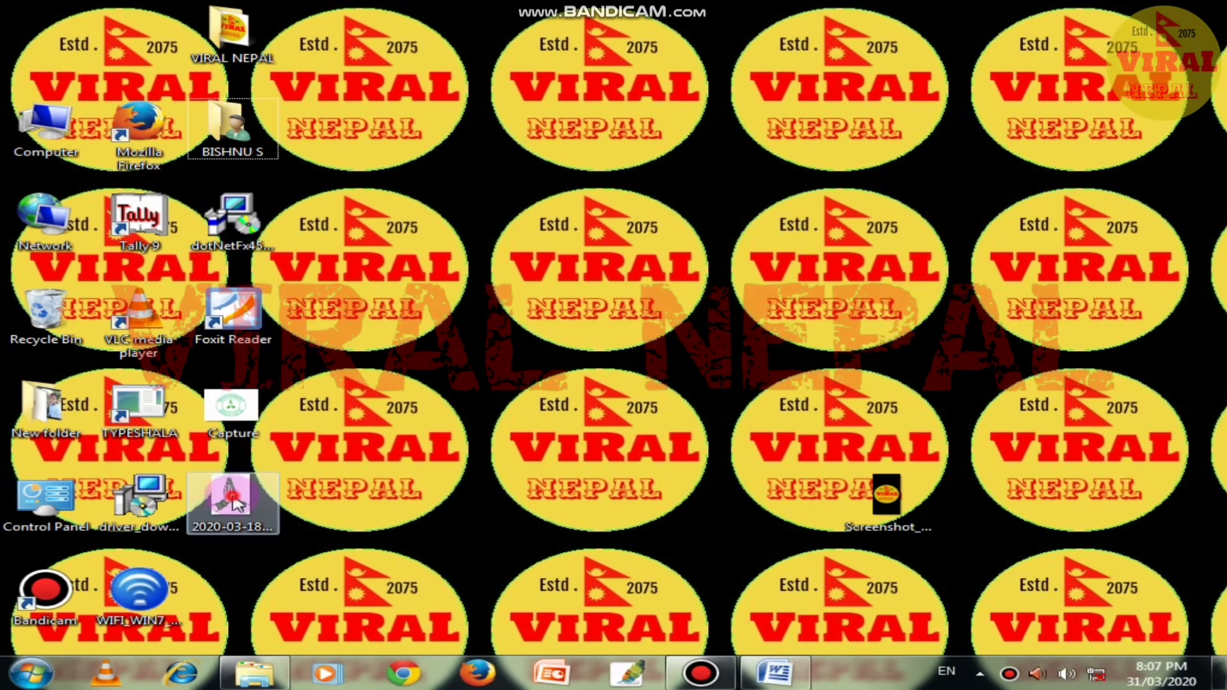
double_click(235, 501)
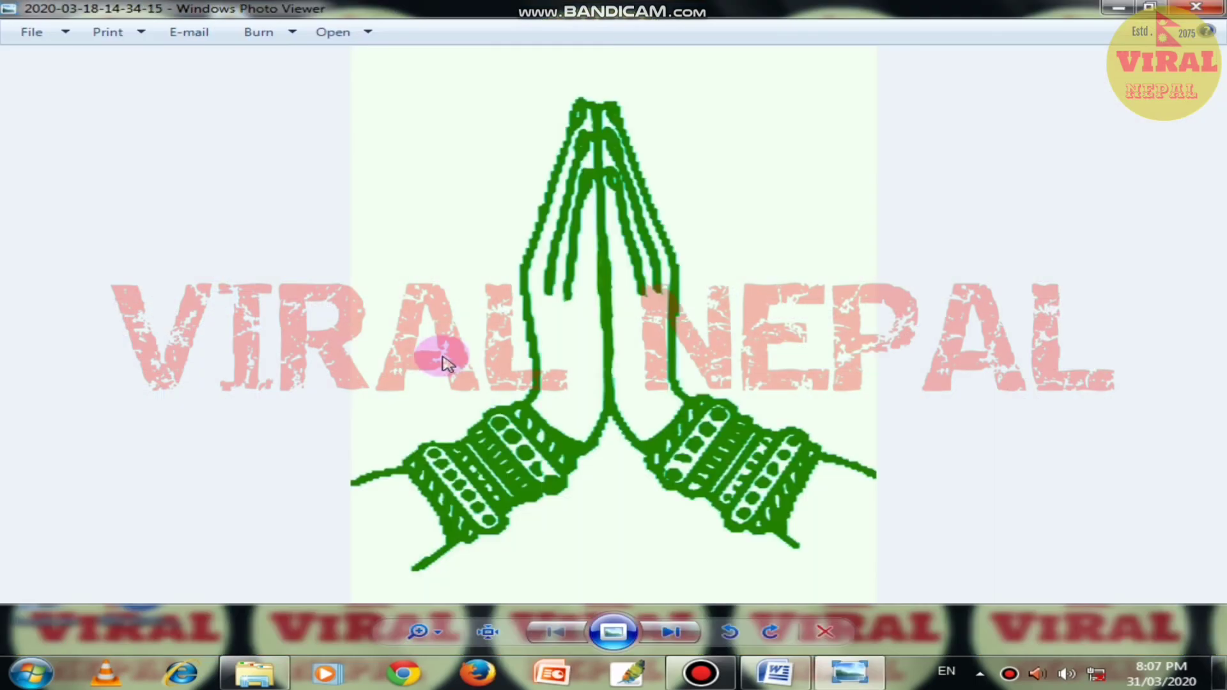
click(1118, 8)
drag(230, 496, 765, 659)
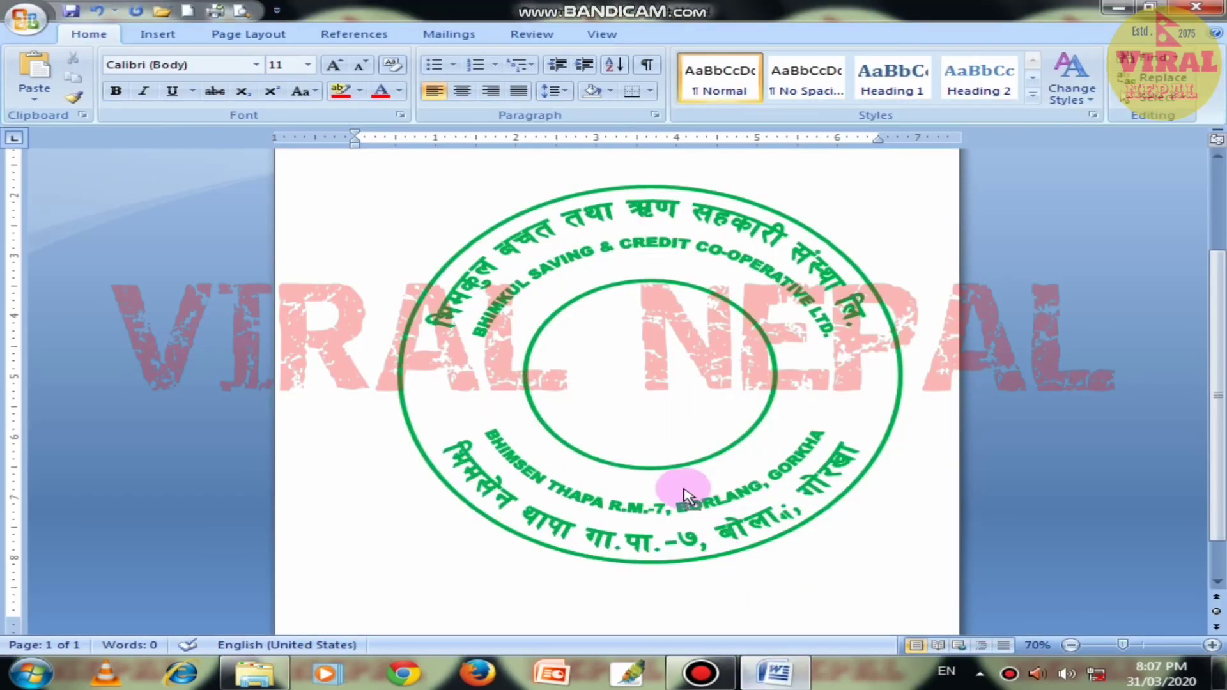
Insert the namaste-hands image into the document and set its wrapping to In Front of Text.
drag(765, 659, 583, 388)
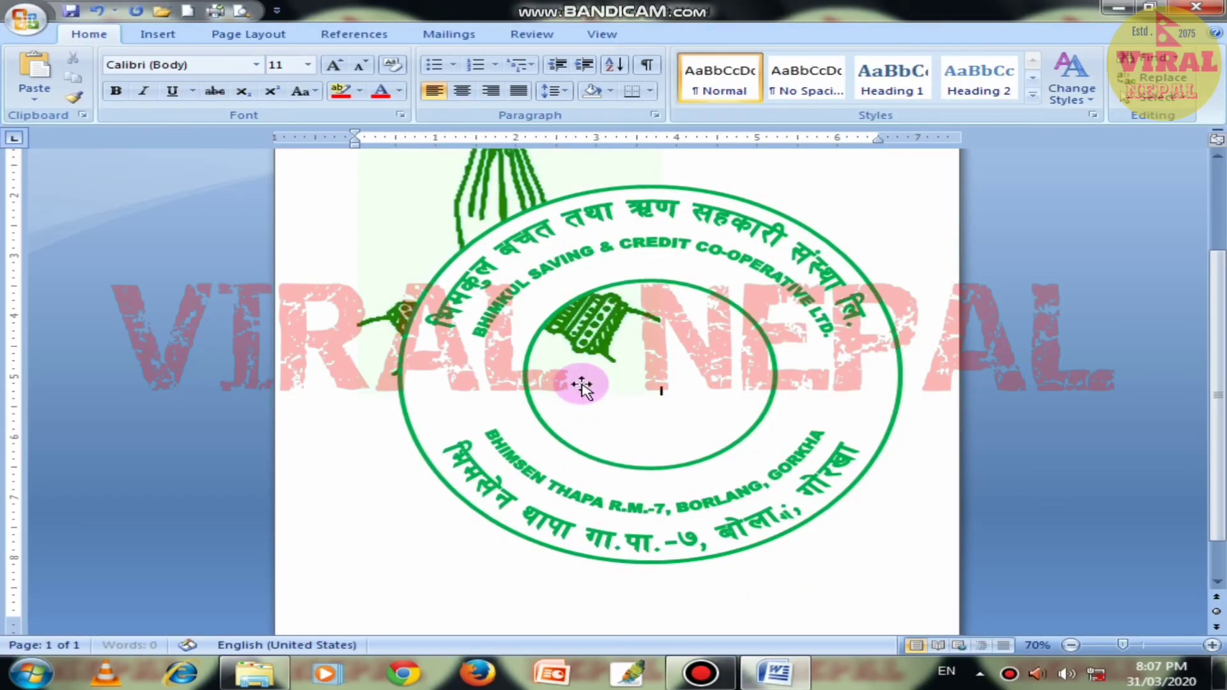
scroll(625, 397, up, 2)
double_click(513, 257)
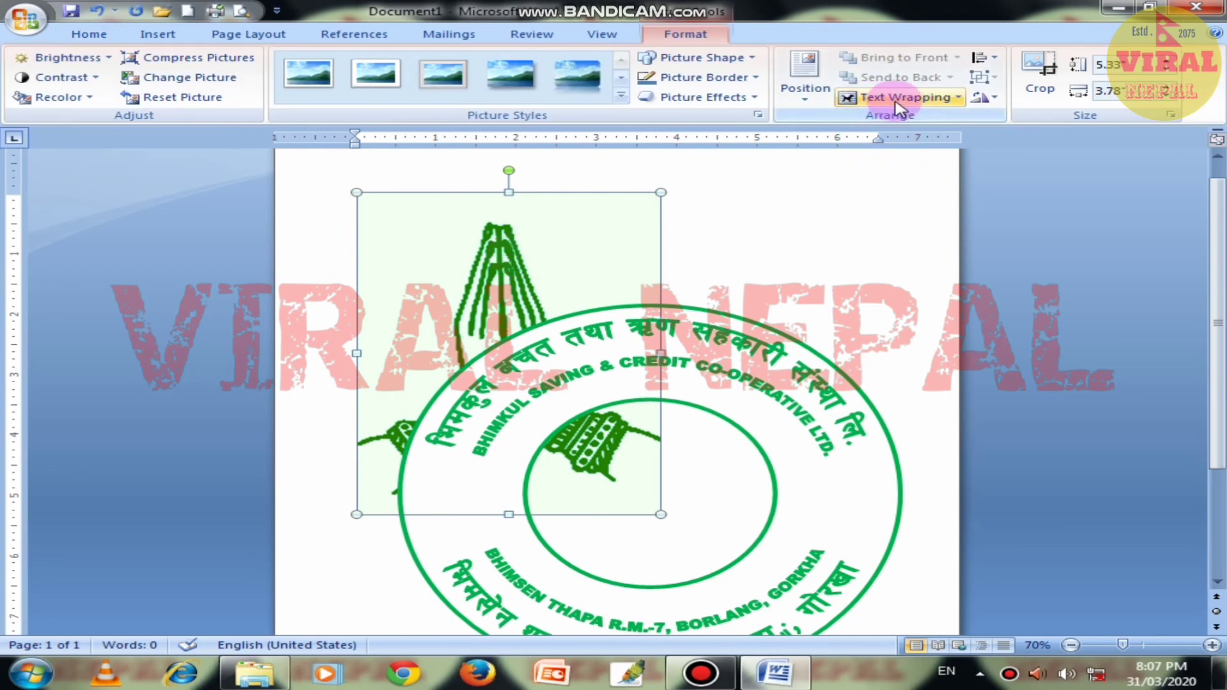
click(895, 102)
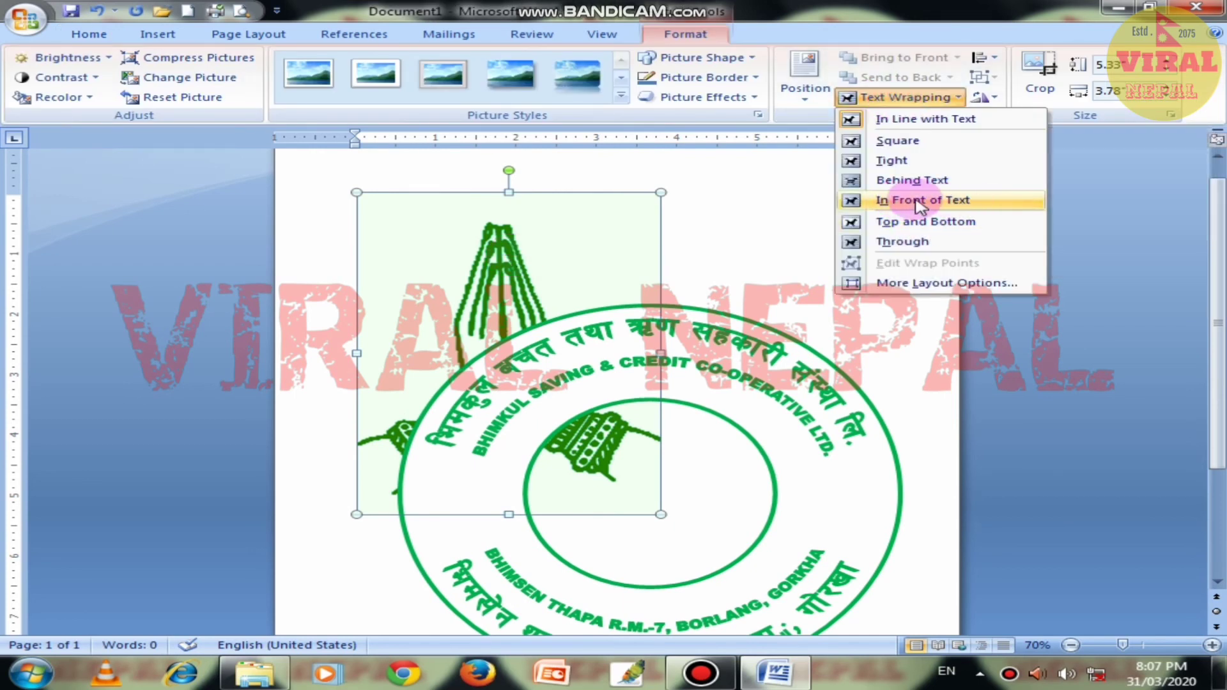
click(919, 201)
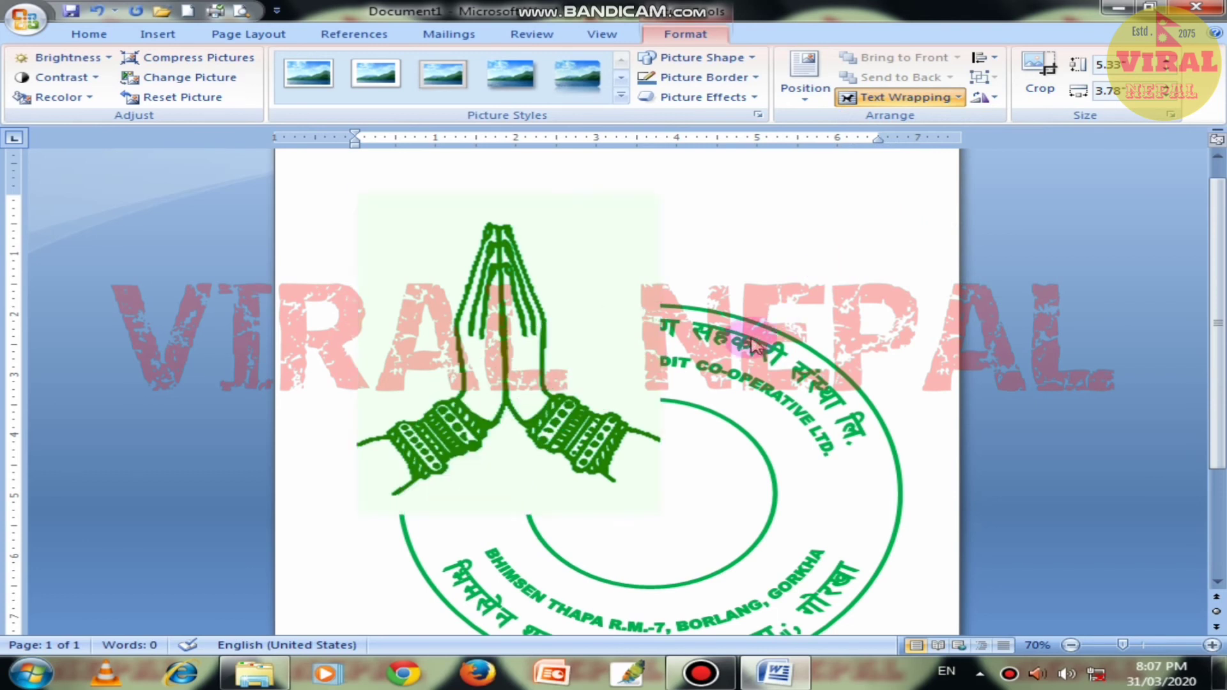
Shrink the hands picture and move it to the centre of the seal's inner ring.
scroll(570, 377, down, 3)
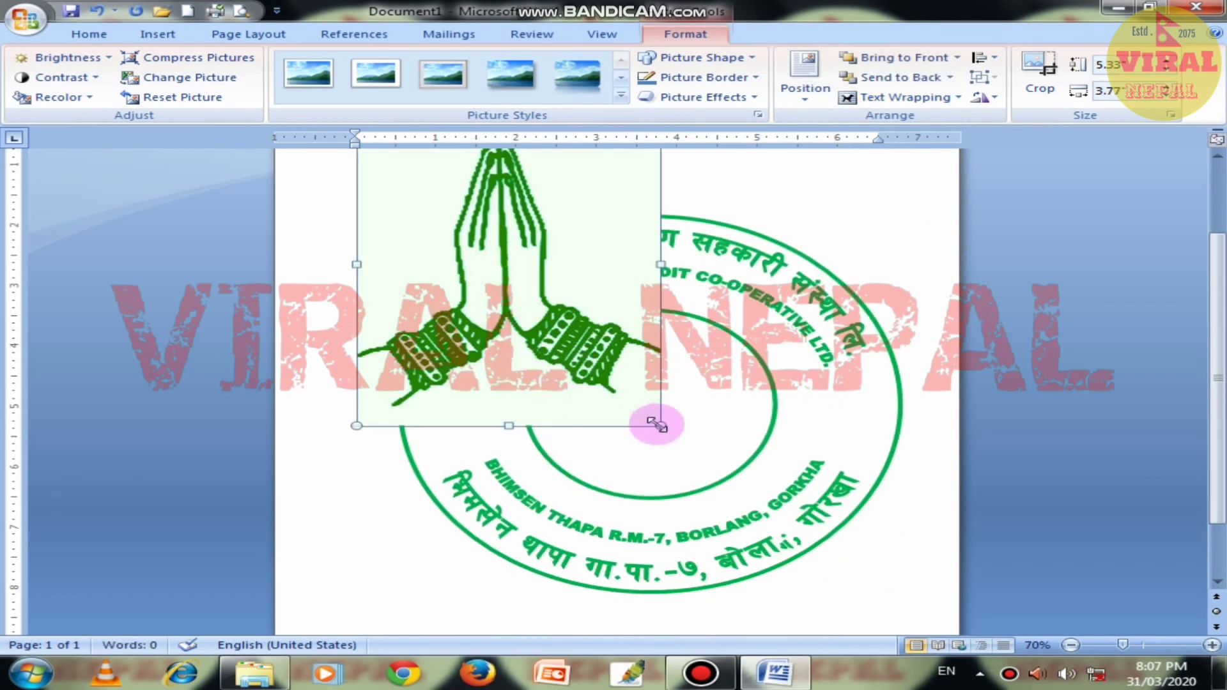
drag(661, 425, 477, 256)
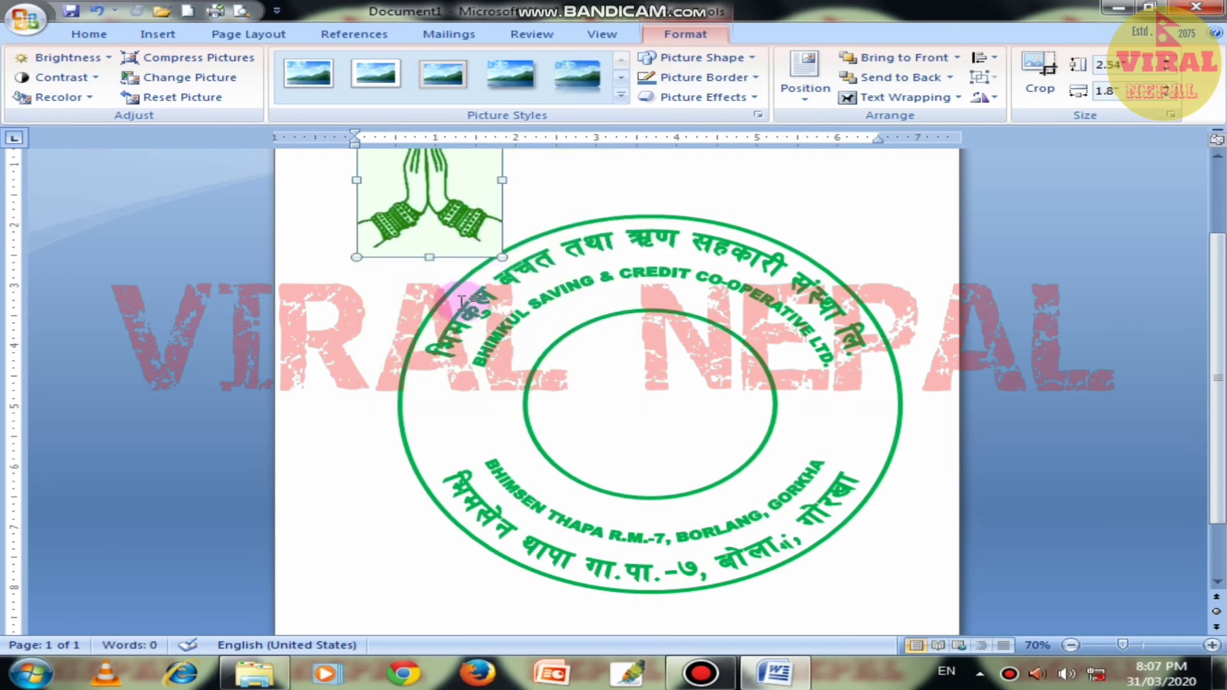
mouse_move(447, 265)
mouse_down()
mouse_move(669, 462)
mouse_move(641, 455)
mouse_up()
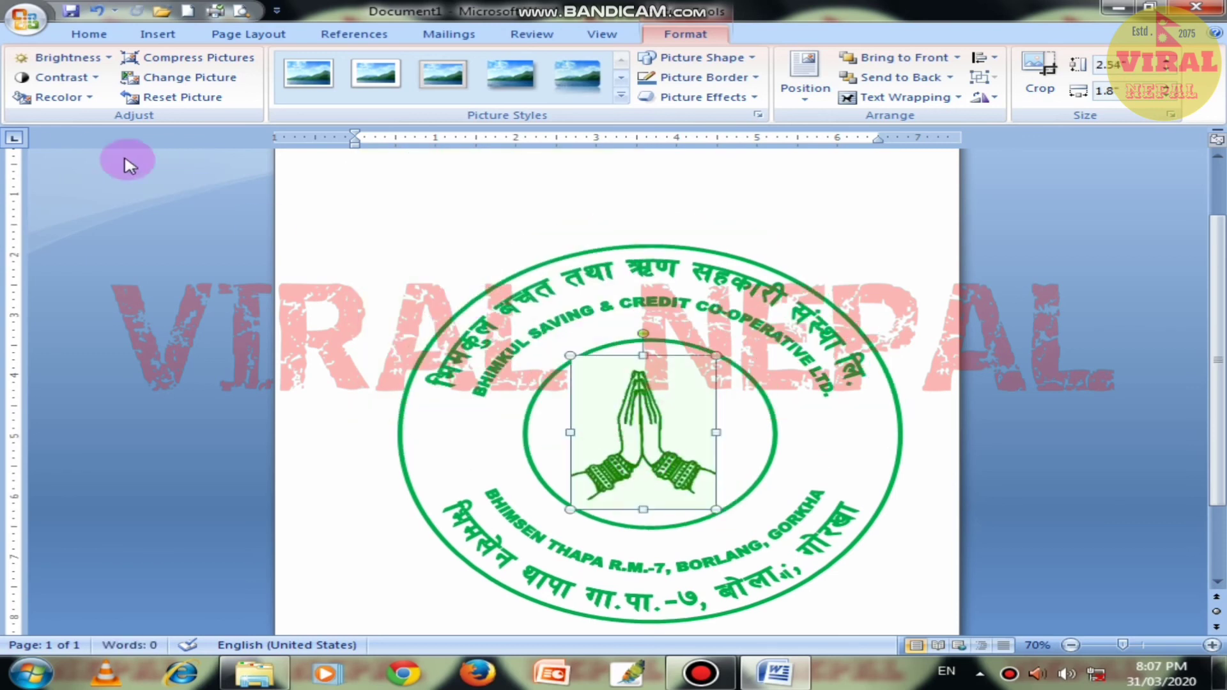
Use Recolor > Set Transparent Color on the hands picture's pale background, then deselect it.
click(61, 97)
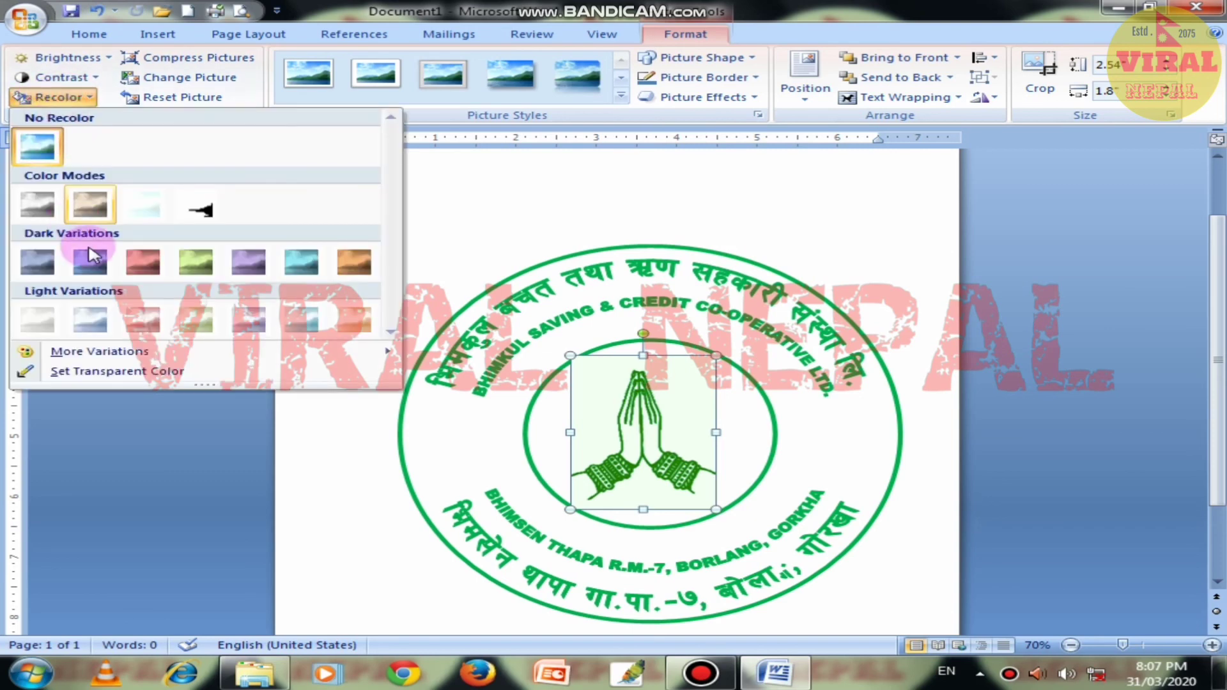
click(115, 377)
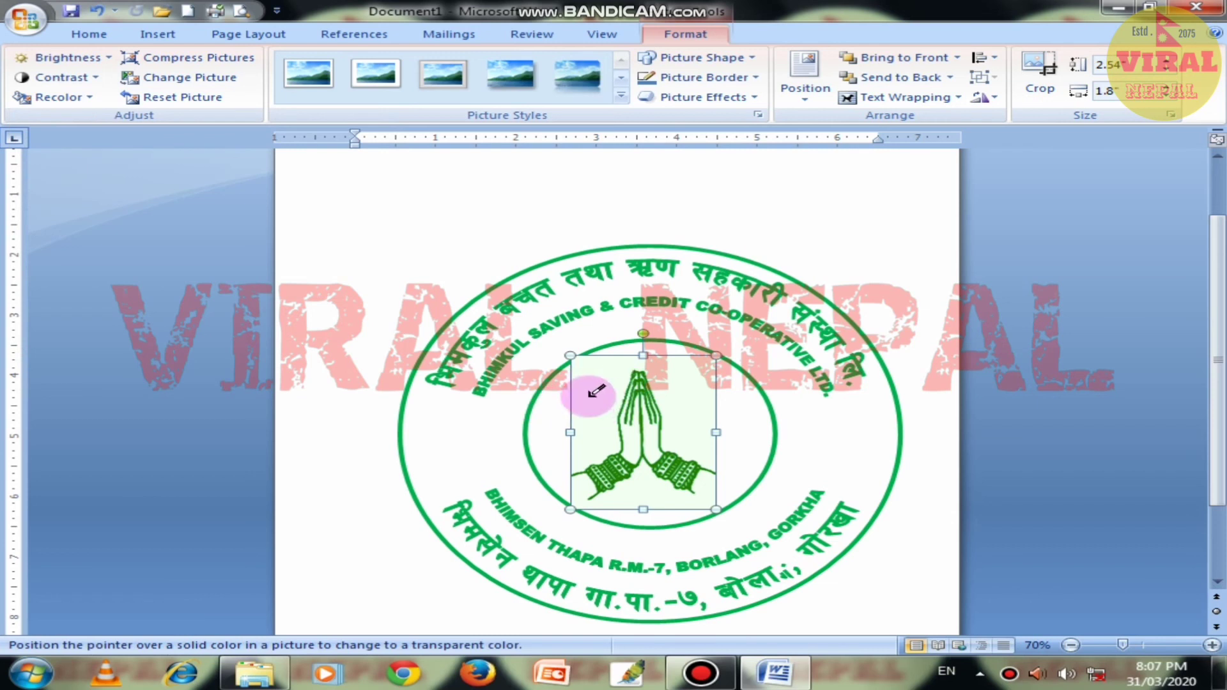
click(717, 548)
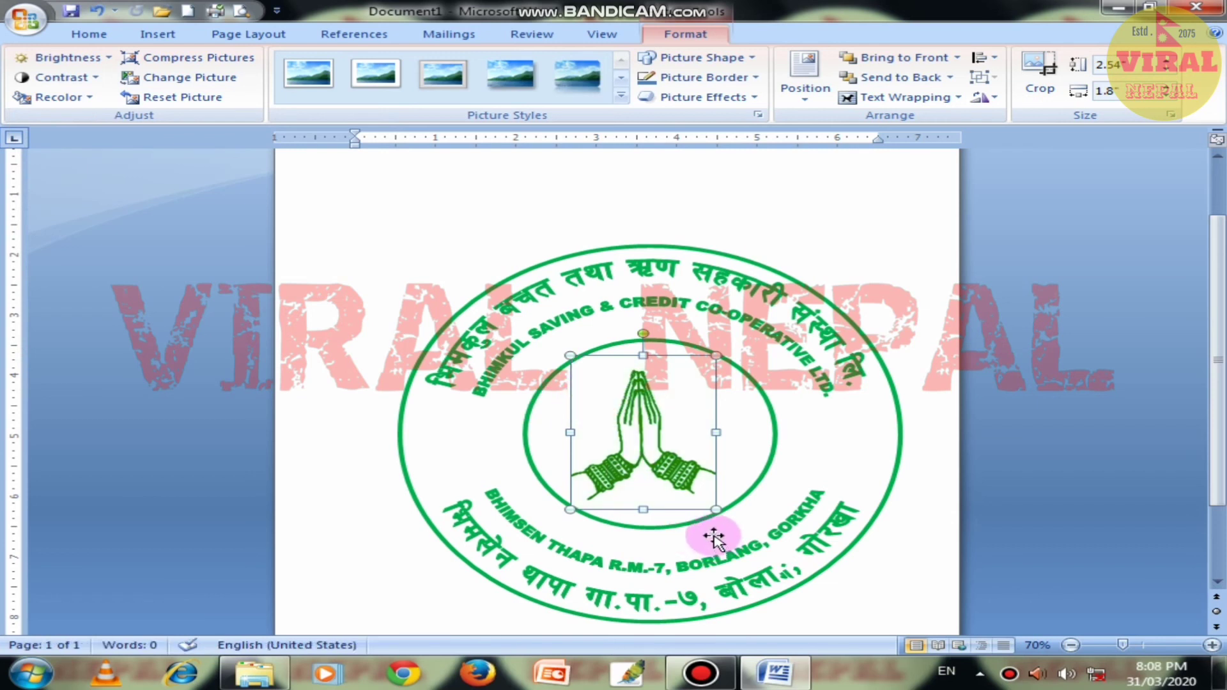
scroll(799, 543, down, 2)
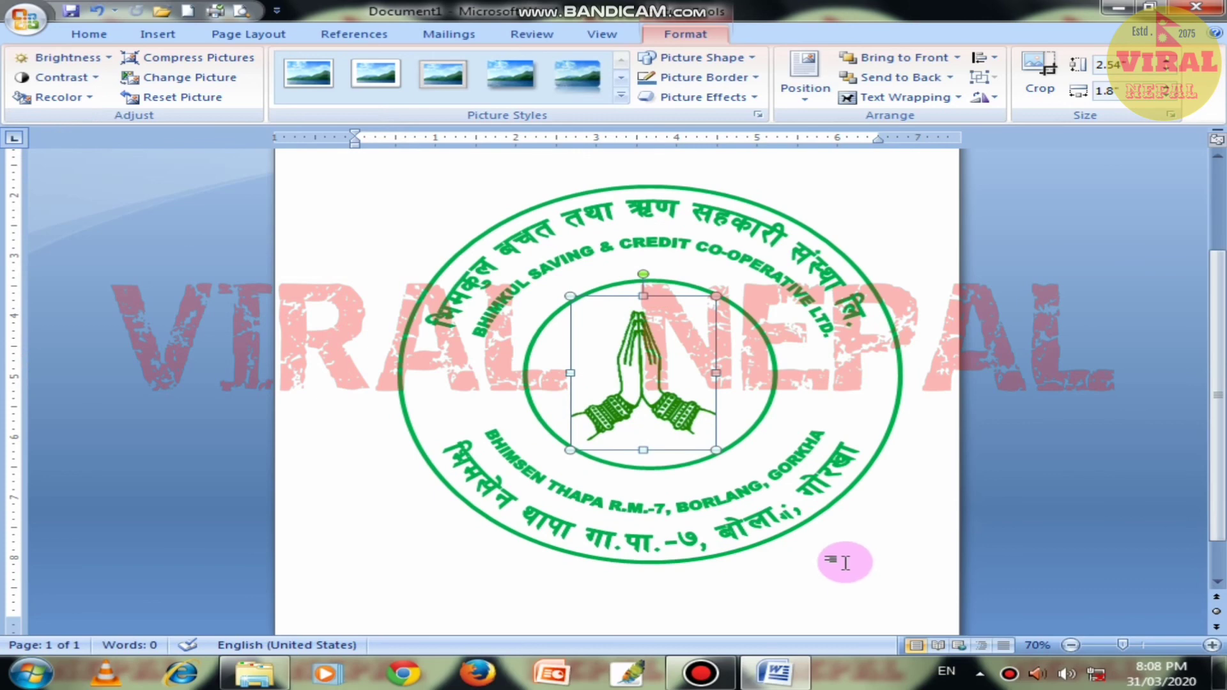
click(845, 563)
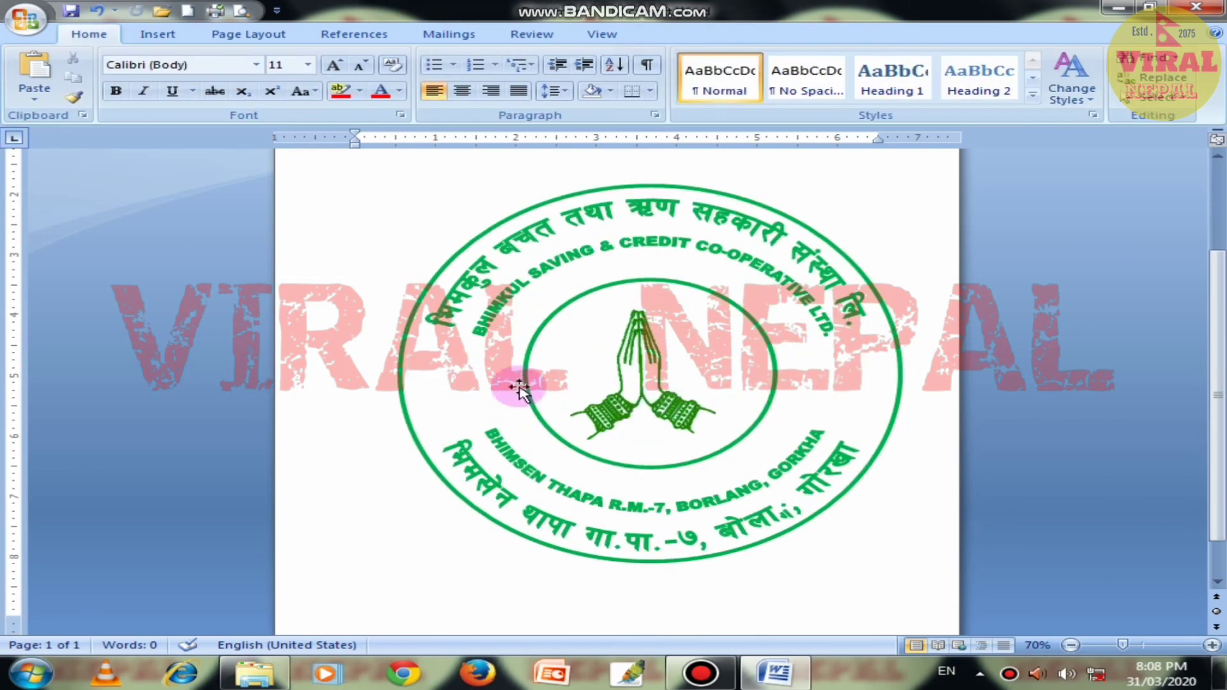